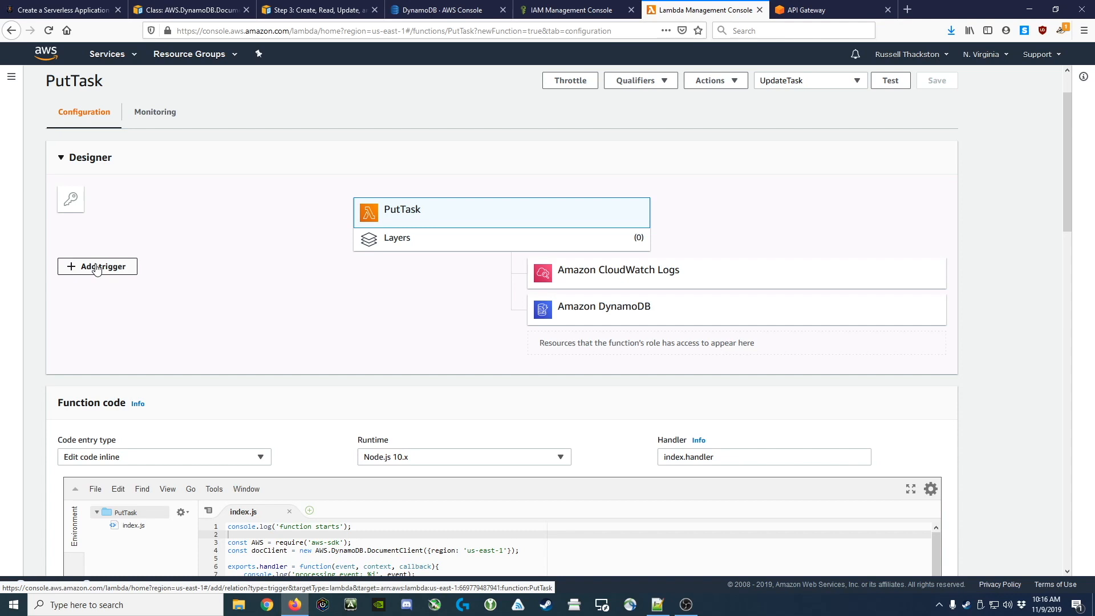
# Step: Start an API Gateway trigger for the PutTask function, using a new API with Open security
pyautogui.click(97, 268)
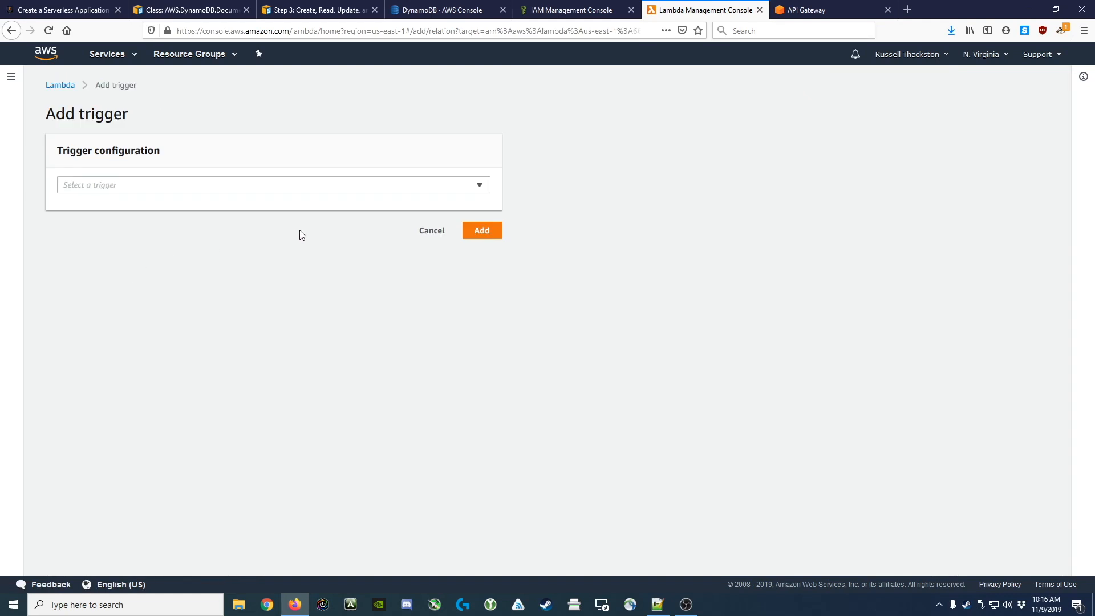
pyautogui.click(480, 186)
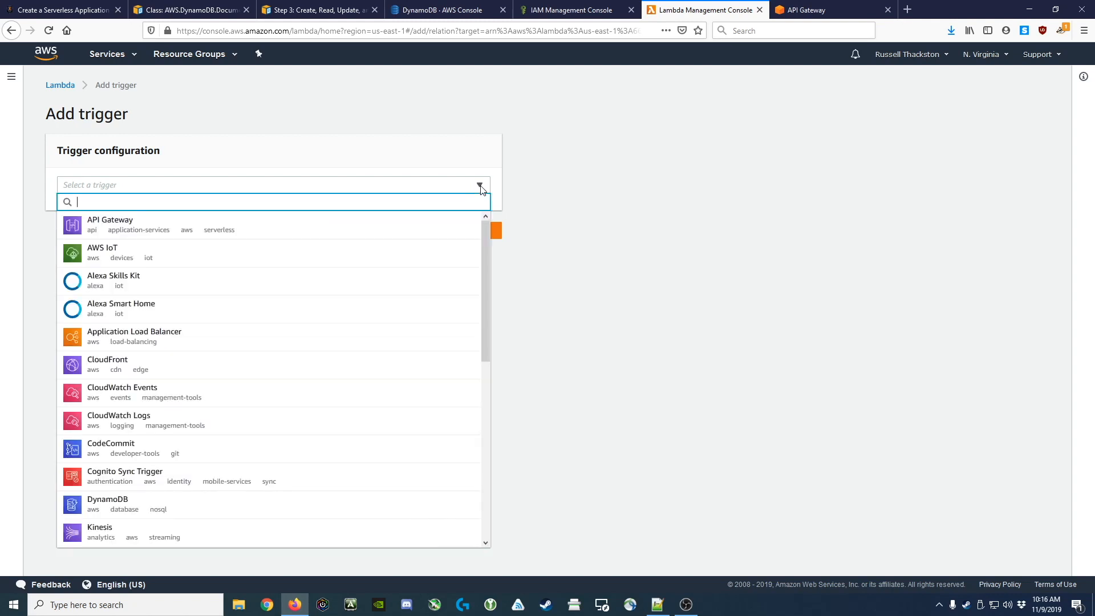
pyautogui.click(132, 231)
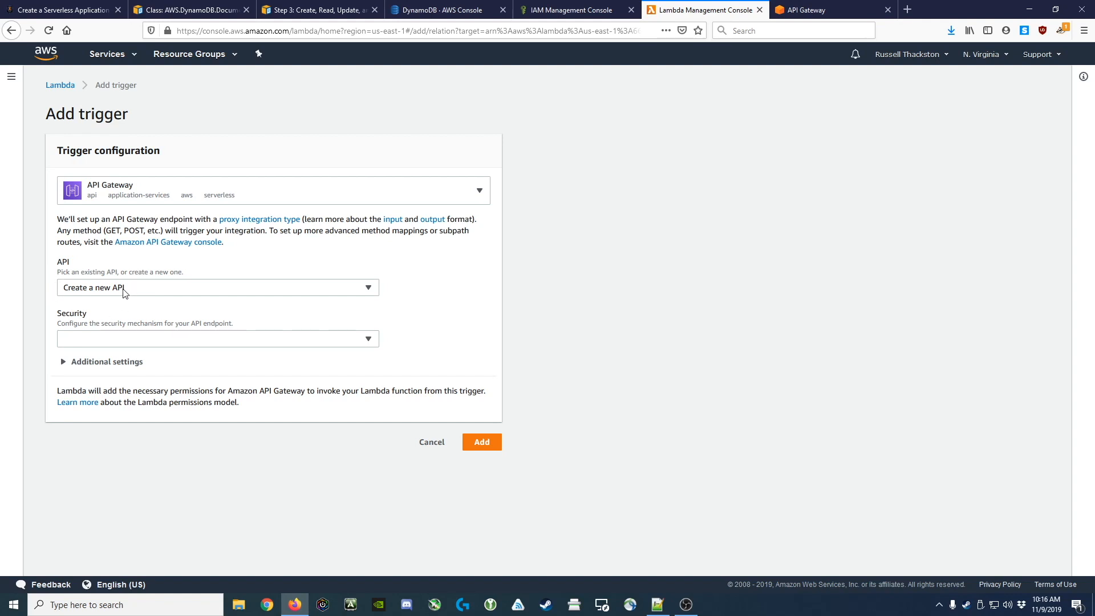
pyautogui.click(368, 342)
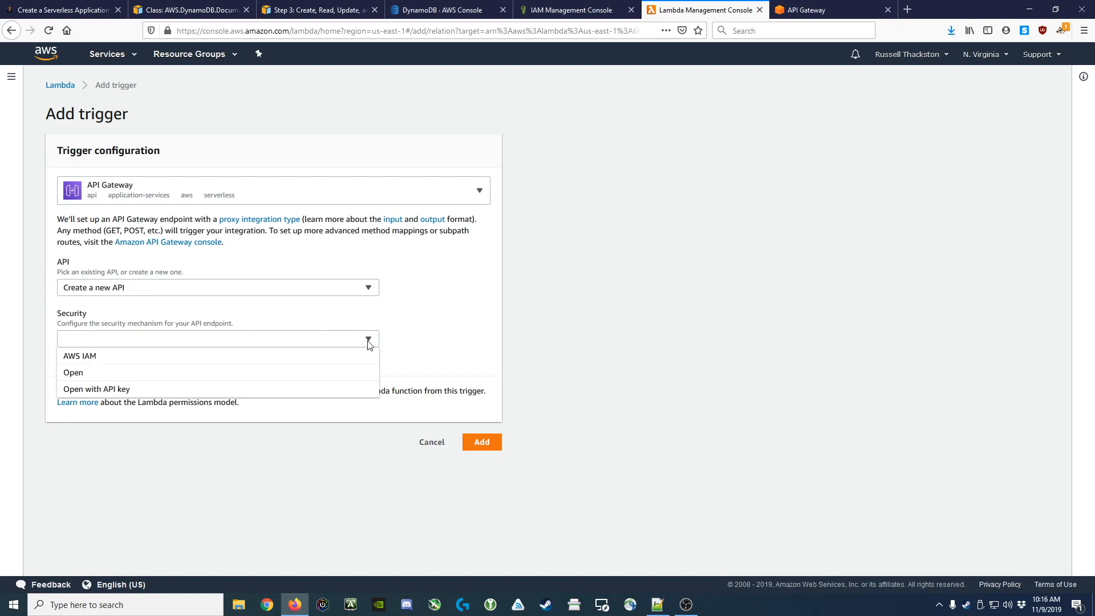
pyautogui.click(161, 379)
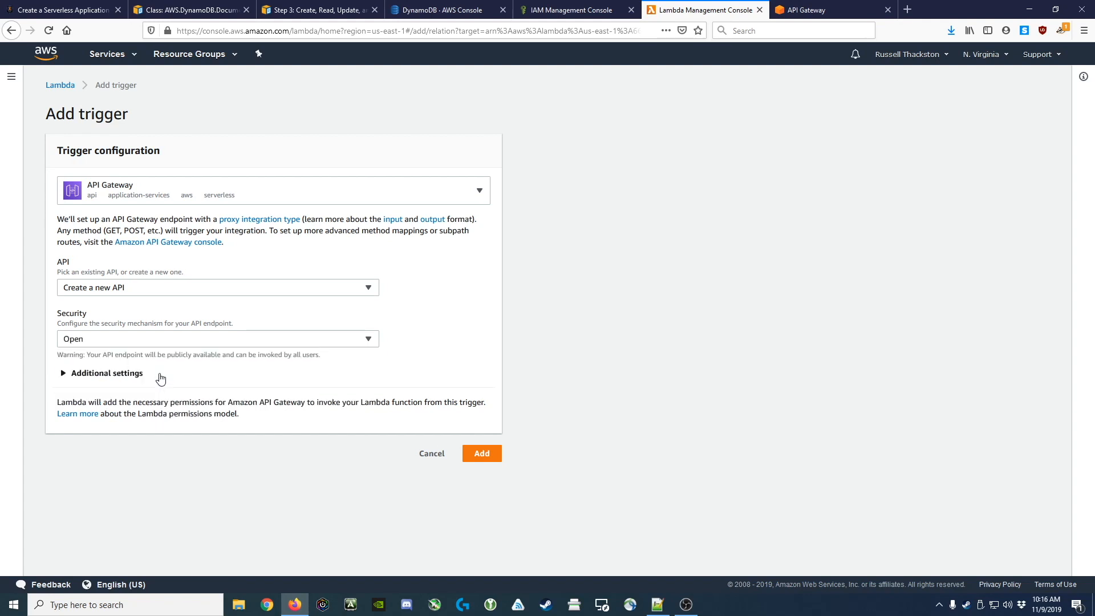
# Step: Name the new API Task-API in the additional settings and add the trigger to the function
pyautogui.click(64, 375)
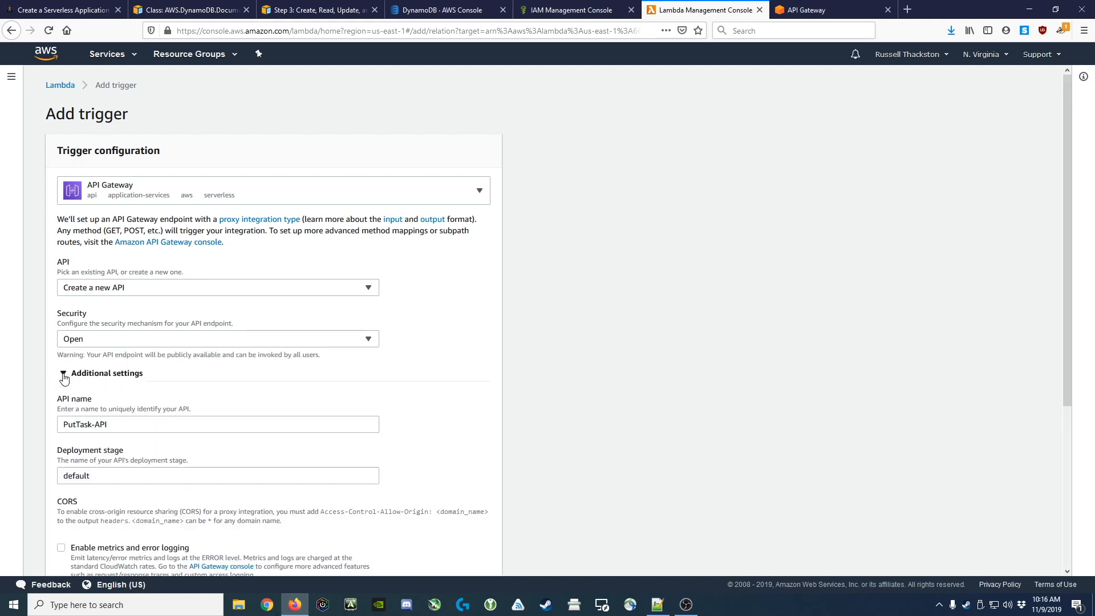
pyautogui.scroll(-3, 467, 374)
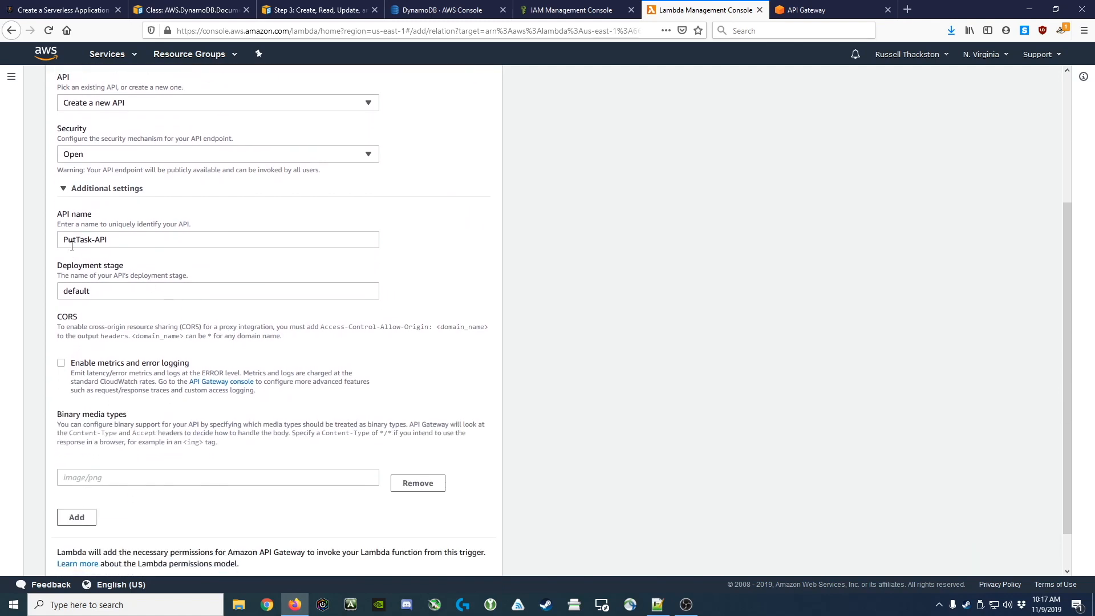
pyautogui.moveTo(76, 240); pyautogui.dragTo(35, 241)
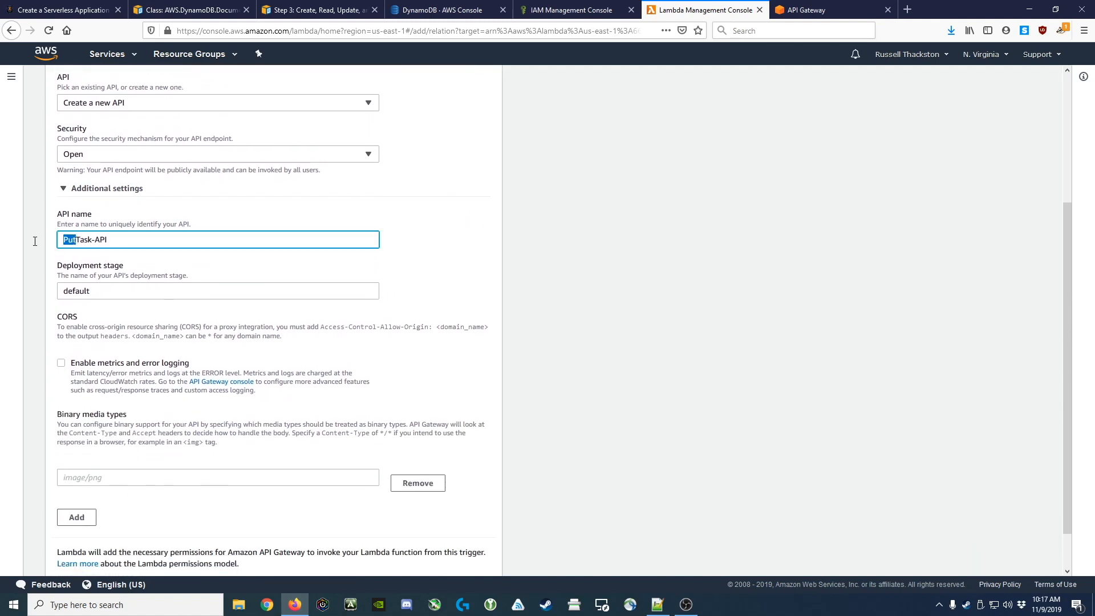
pyautogui.press('BackSpace')
pyautogui.scroll(-2, 571, 243)
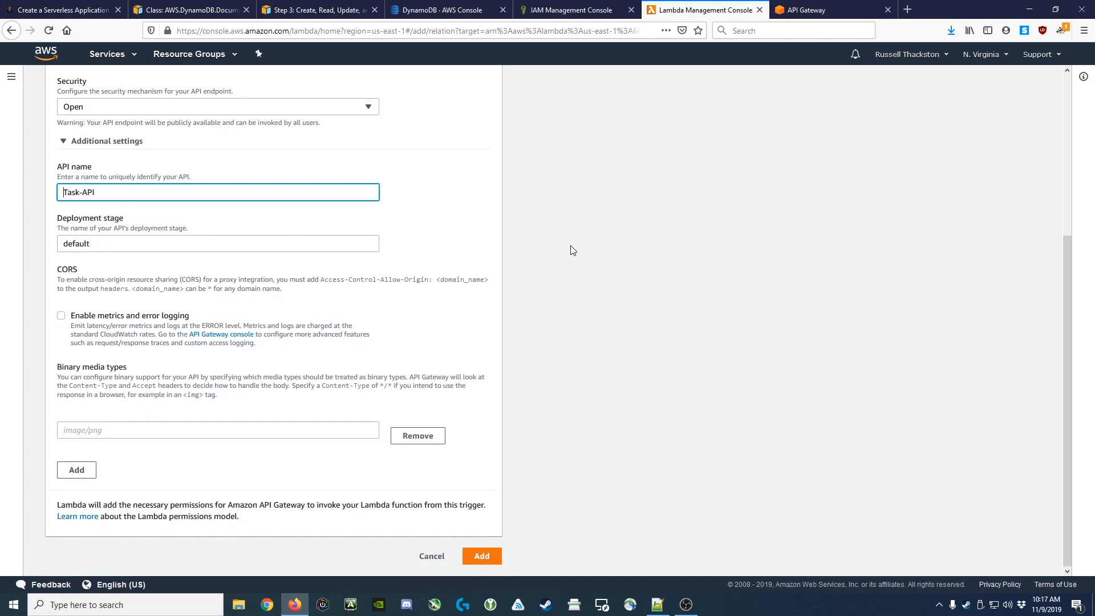
pyautogui.click(484, 557)
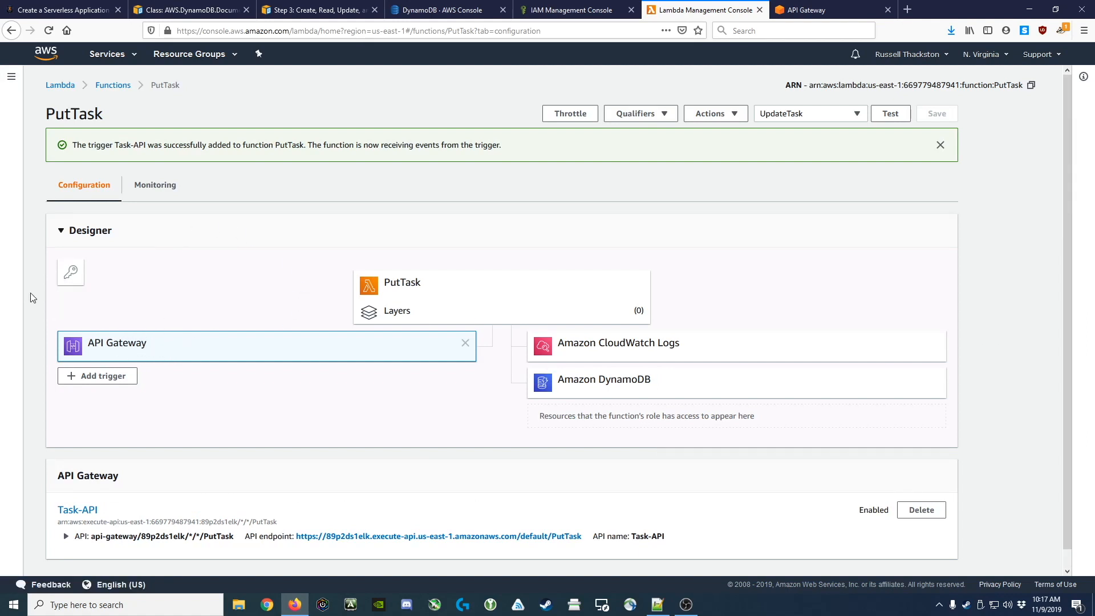
# Step: Open Task-API in API Gateway and delete the ANY method from the /PutTask resource
pyautogui.scroll(-1, 33, 295)
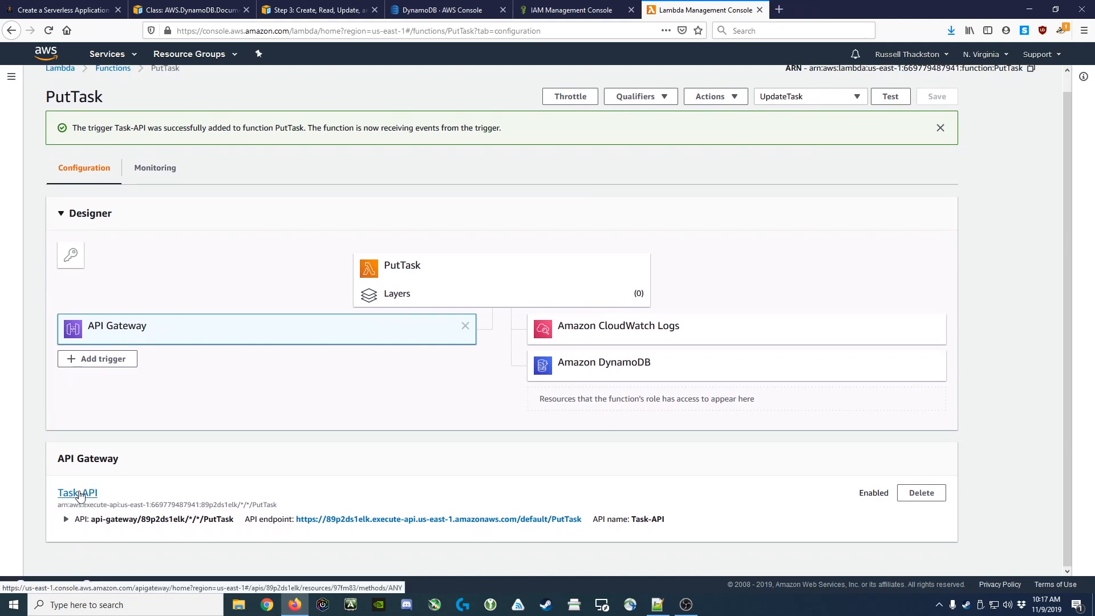
pyautogui.click(80, 494)
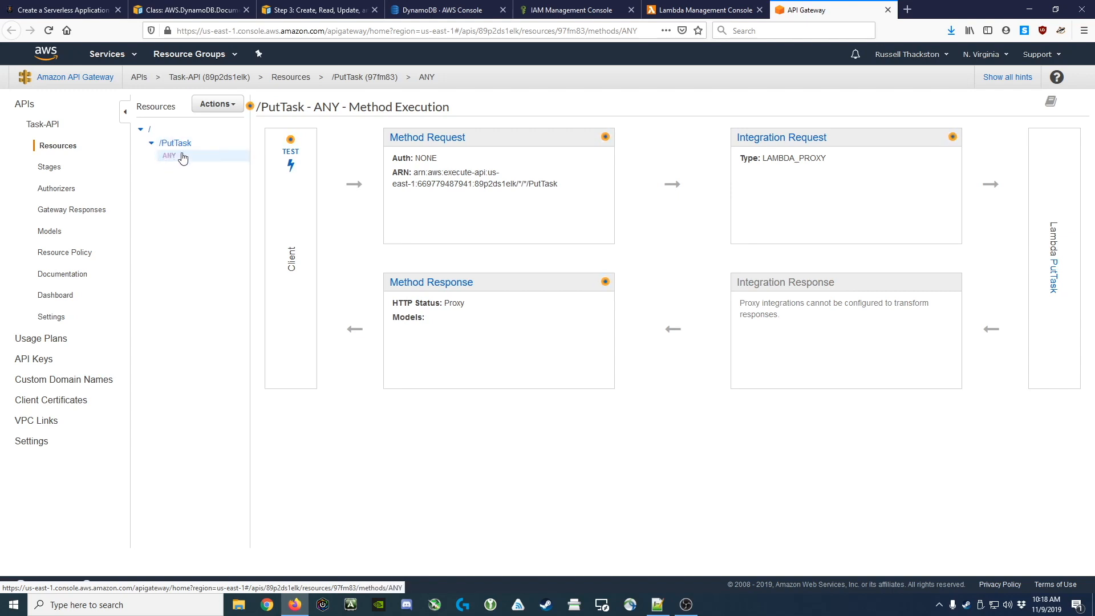
pyautogui.click(227, 108)
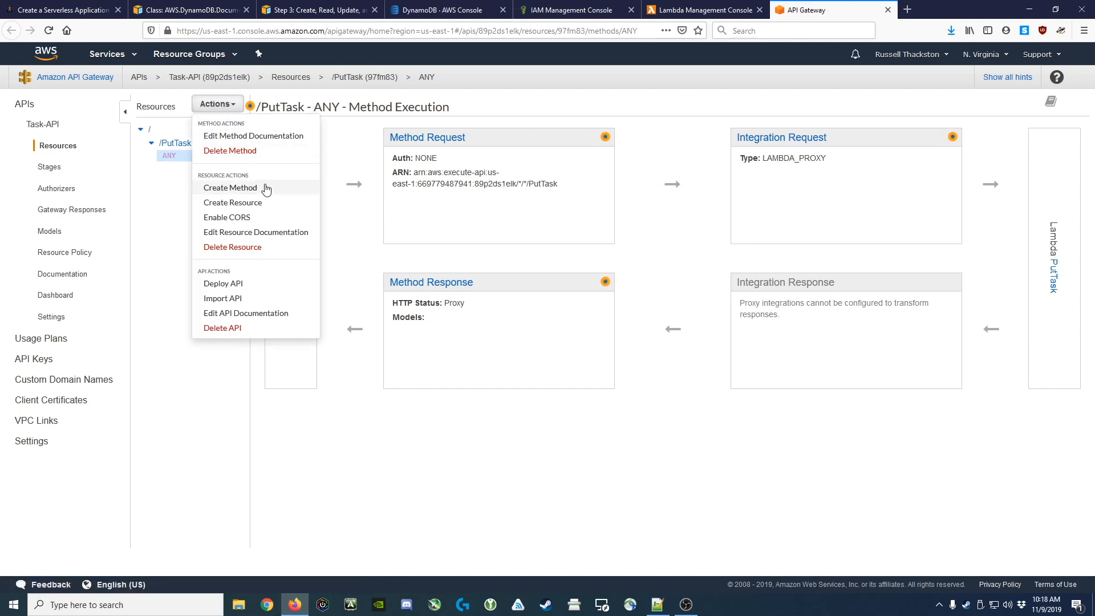
pyautogui.click(228, 151)
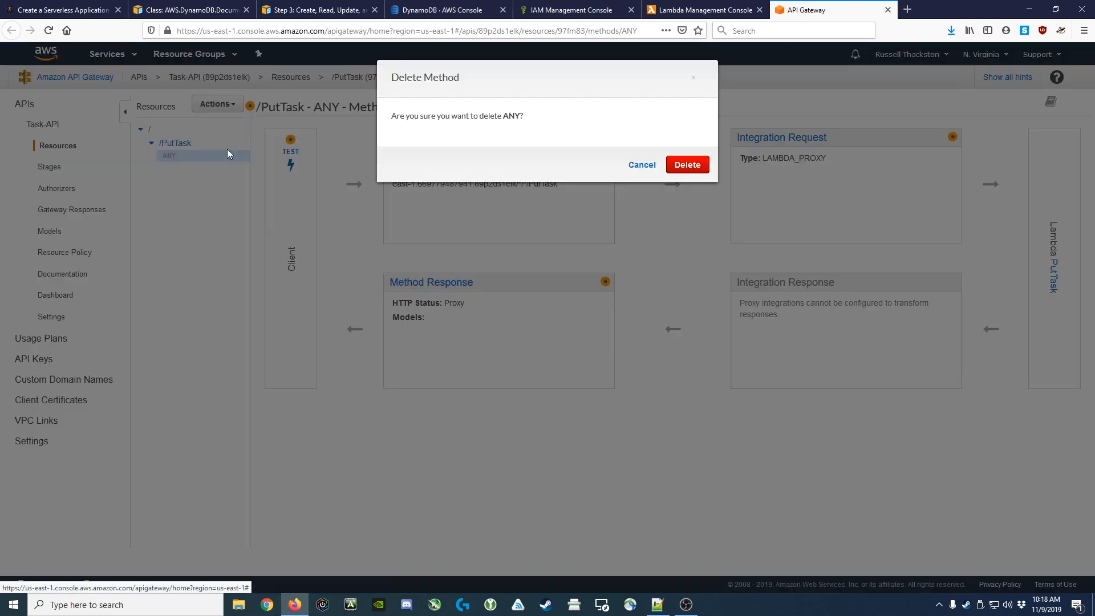
pyautogui.click(697, 166)
# Step: Create a PUT method on the /PutTask resource
pyautogui.click(228, 108)
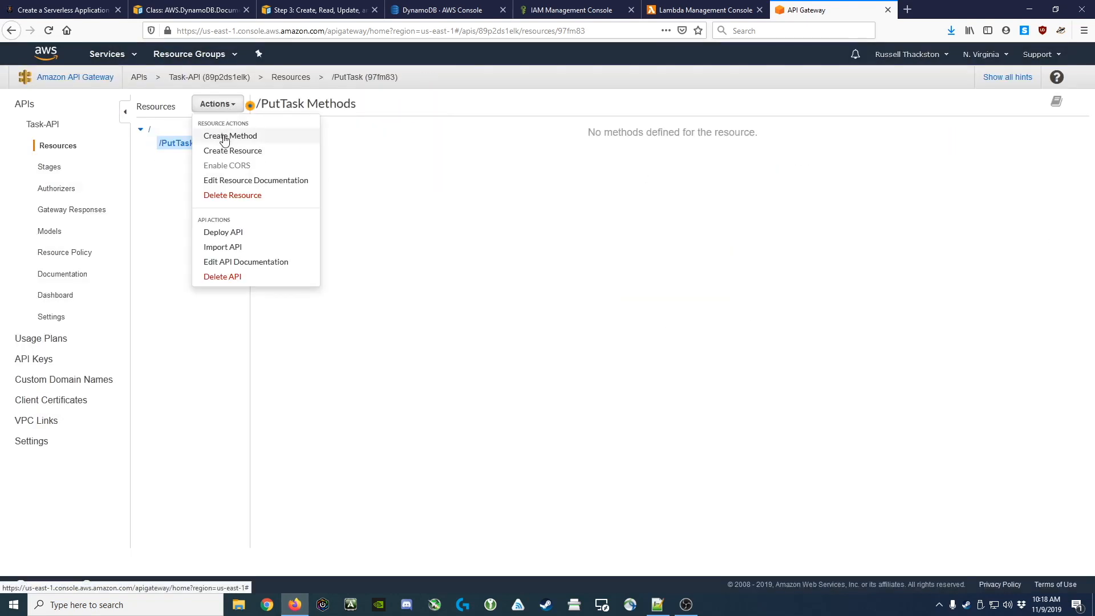
pyautogui.click(225, 137)
pyautogui.click(202, 157)
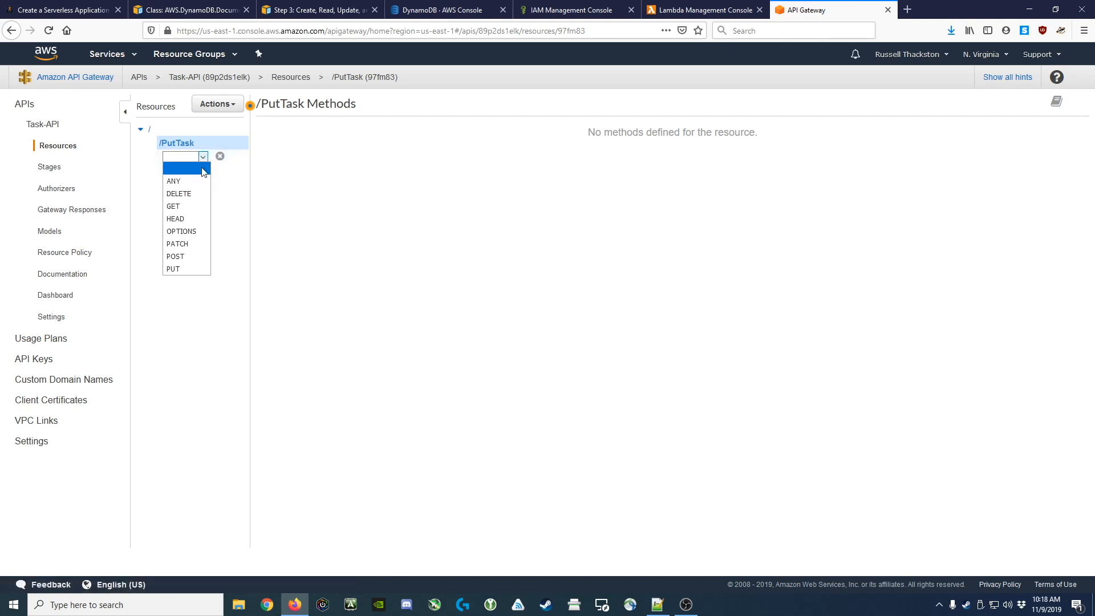
pyautogui.click(182, 270)
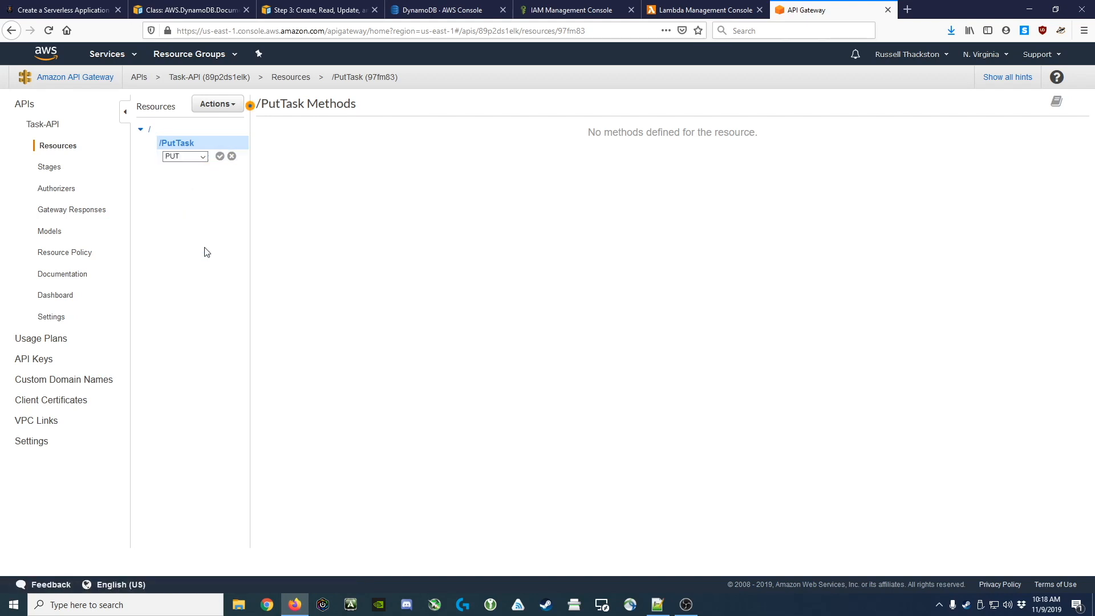
pyautogui.click(220, 156)
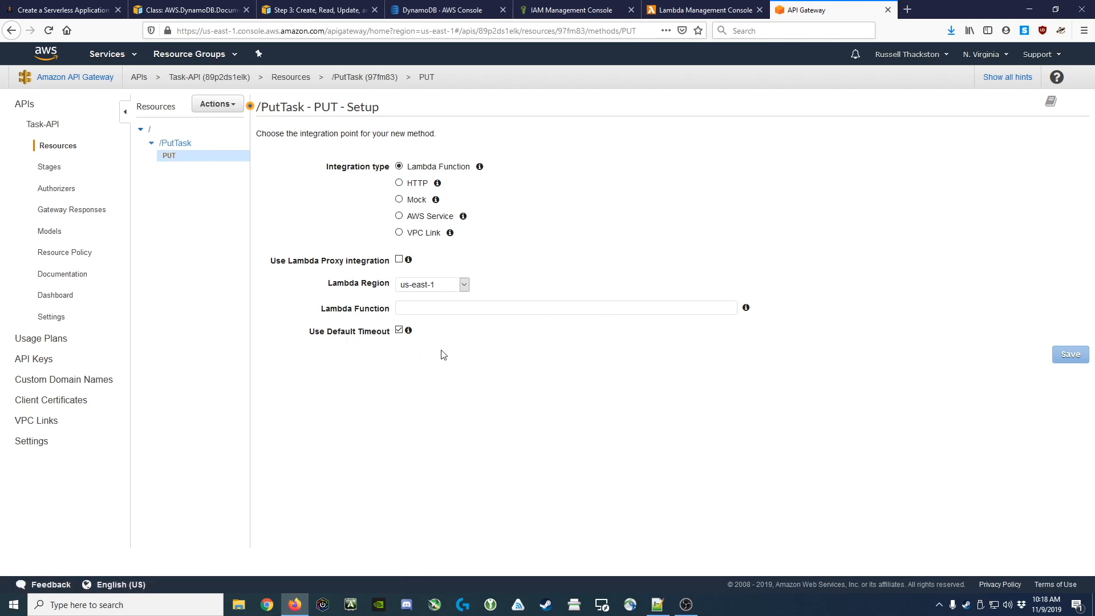
# Step: Integrate the PUT method with the PutTask Lambda function and grant API Gateway permission to invoke it
pyautogui.click(474, 308)
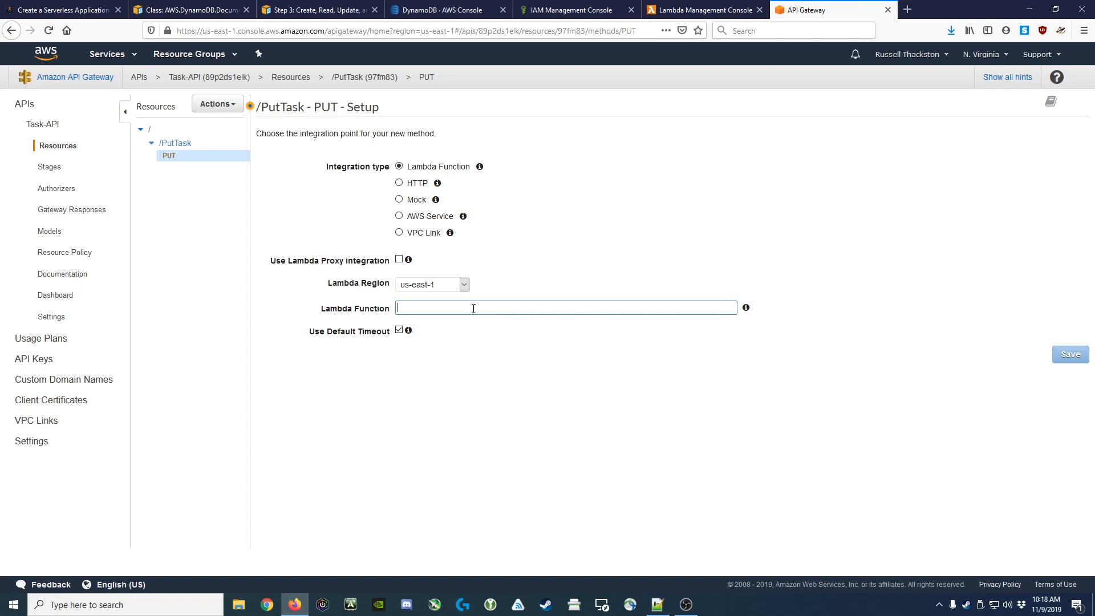
pyautogui.write('Put')
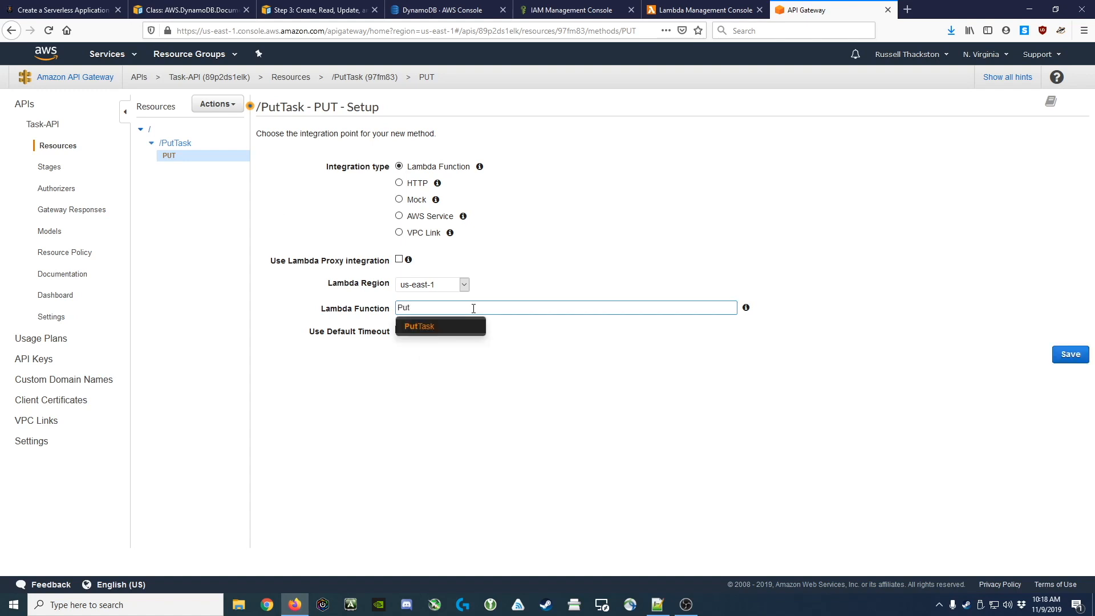
pyautogui.click(427, 328)
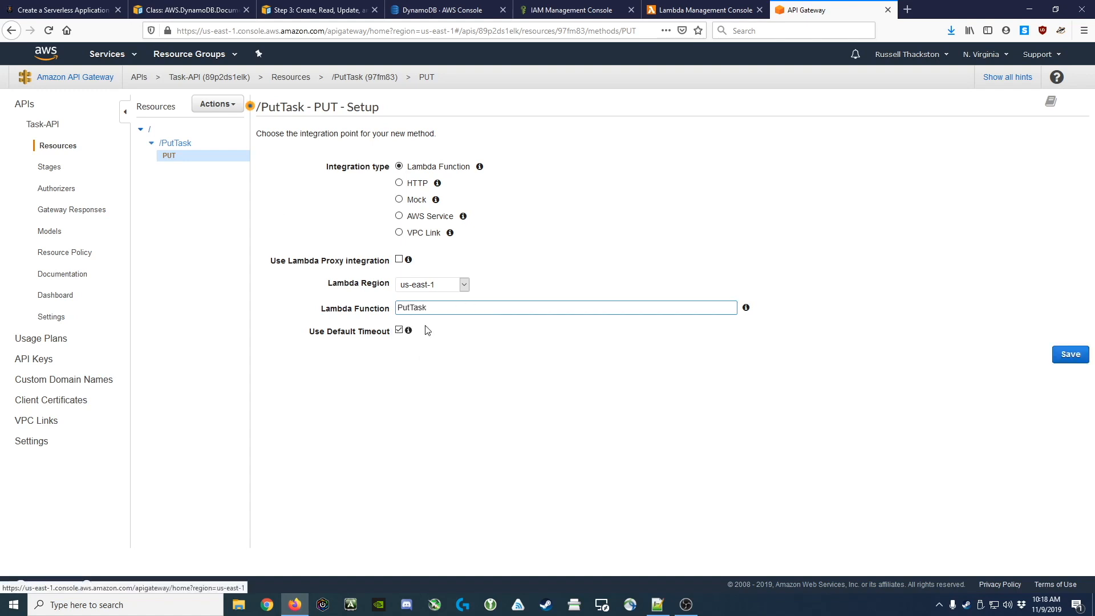
pyautogui.click(1071, 354)
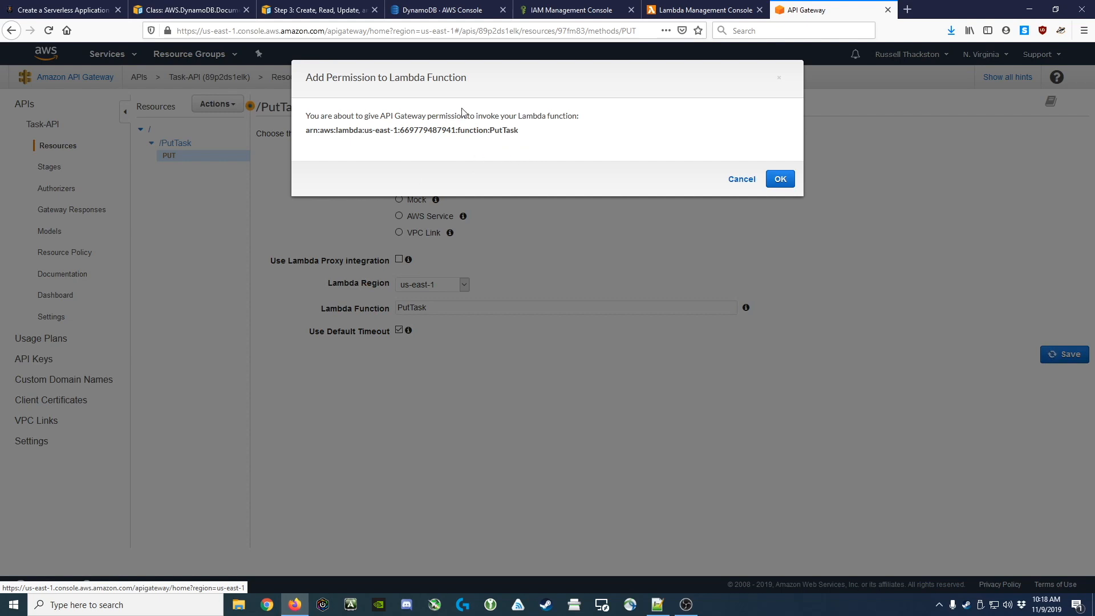
pyautogui.click(781, 181)
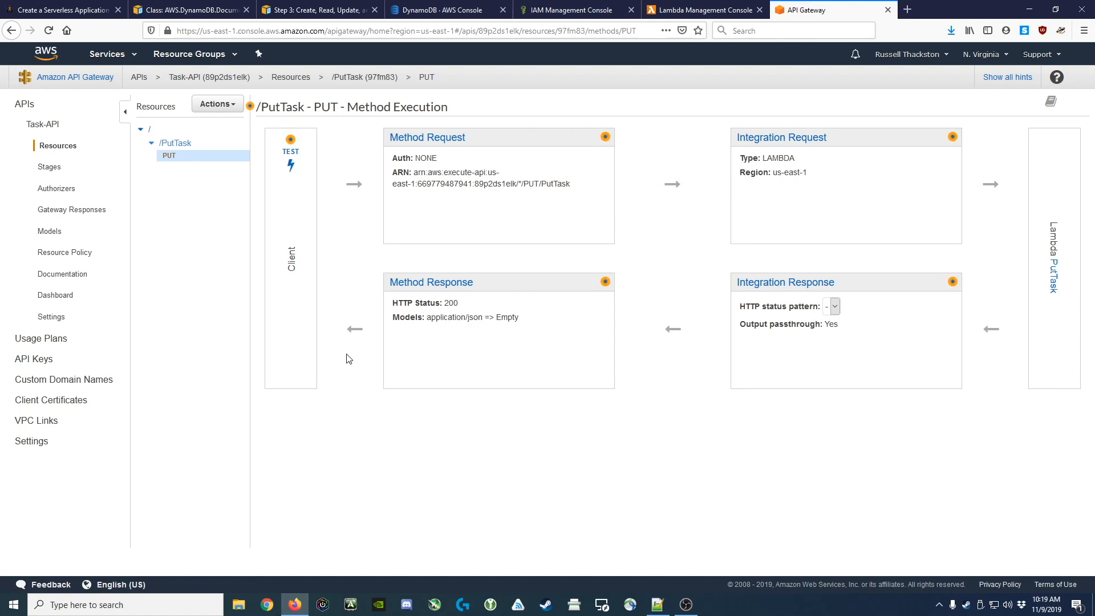
# Step: Enable CORS on the /PutTask resource, replacing the existing header values
pyautogui.click(226, 107)
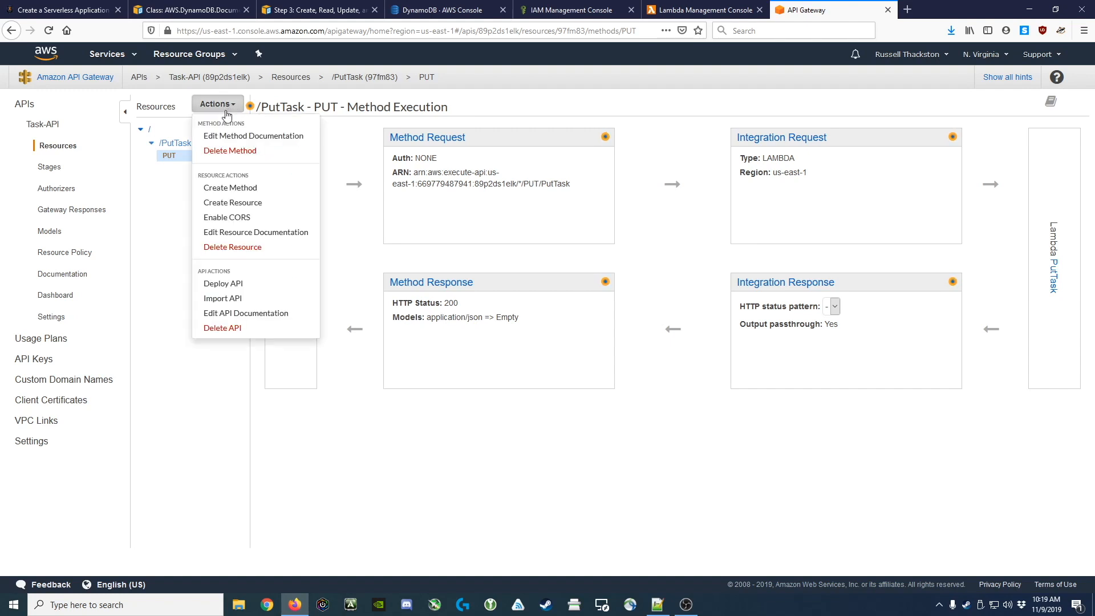
pyautogui.click(228, 219)
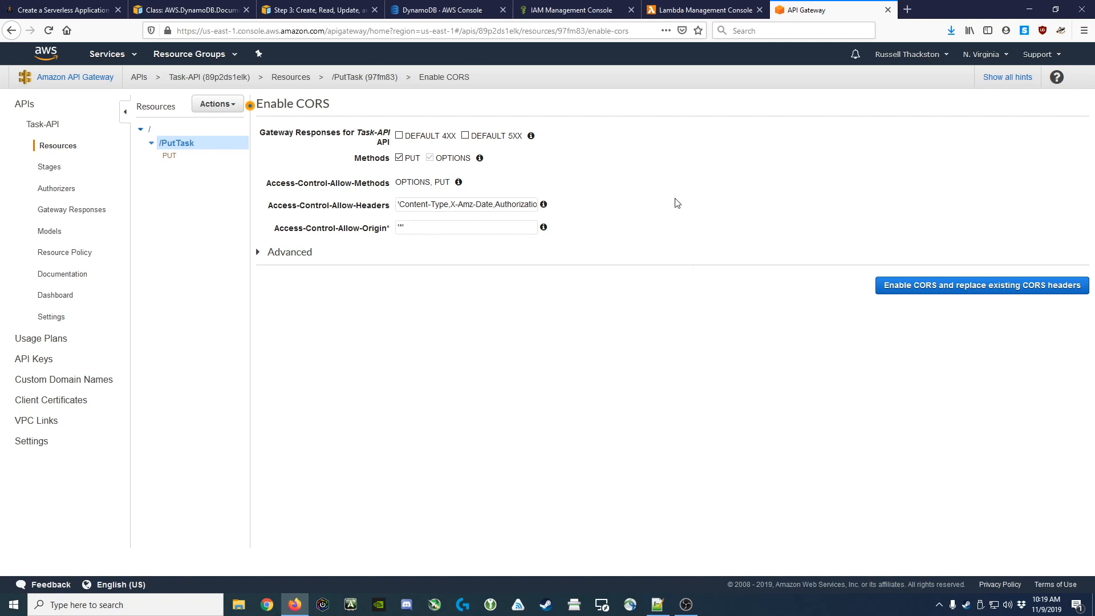
pyautogui.click(1002, 288)
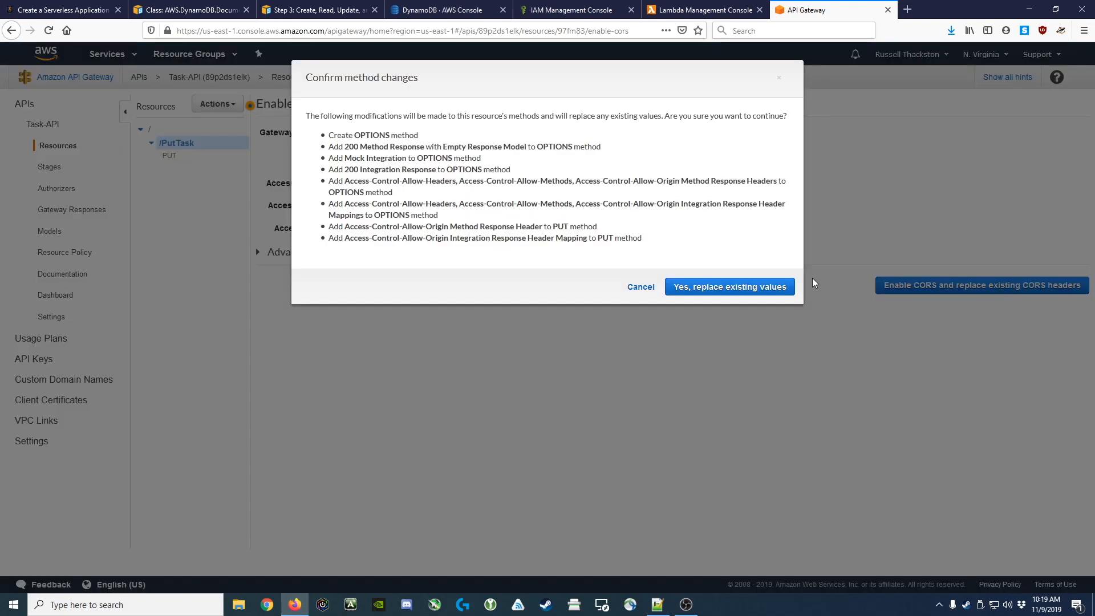
pyautogui.click(709, 291)
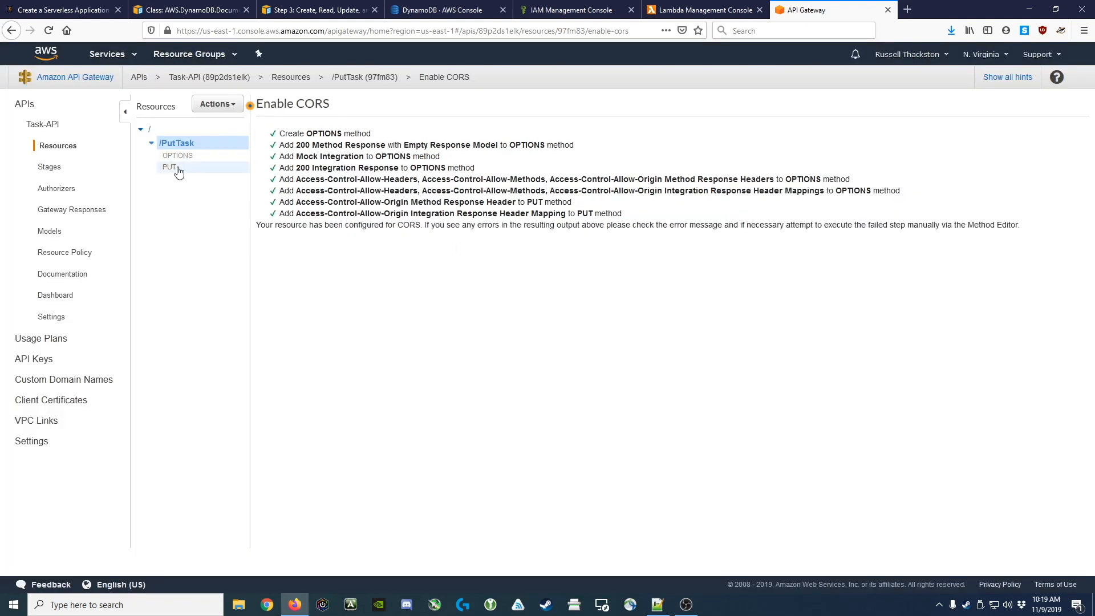
# Step: In the PUT method's integration request, set request body passthrough to "When there are no templates defined (recommended)"
pyautogui.click(174, 157)
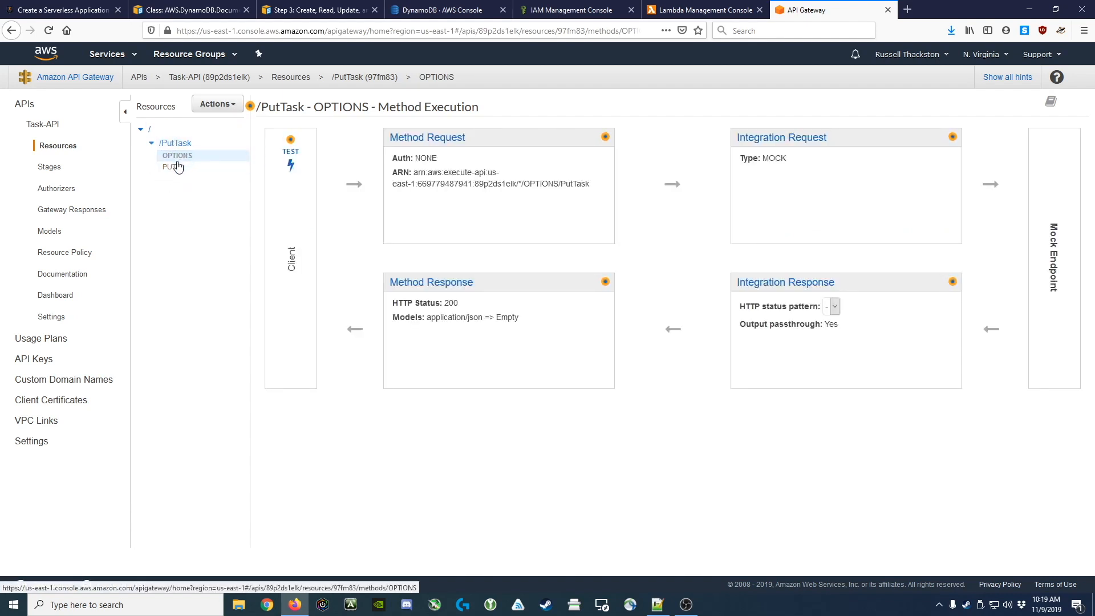
pyautogui.click(174, 173)
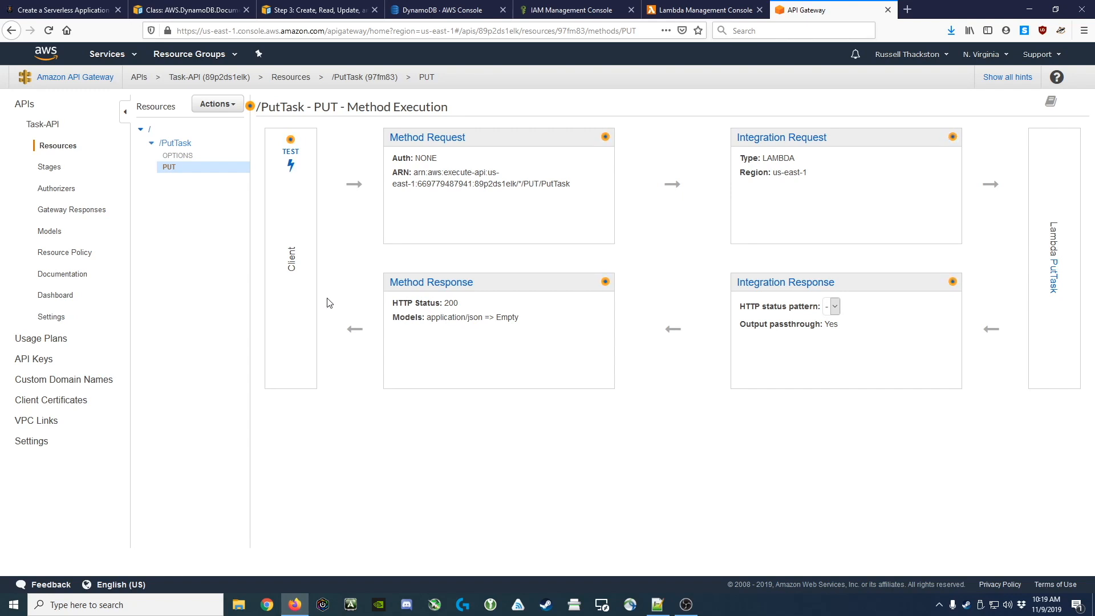
pyautogui.click(741, 148)
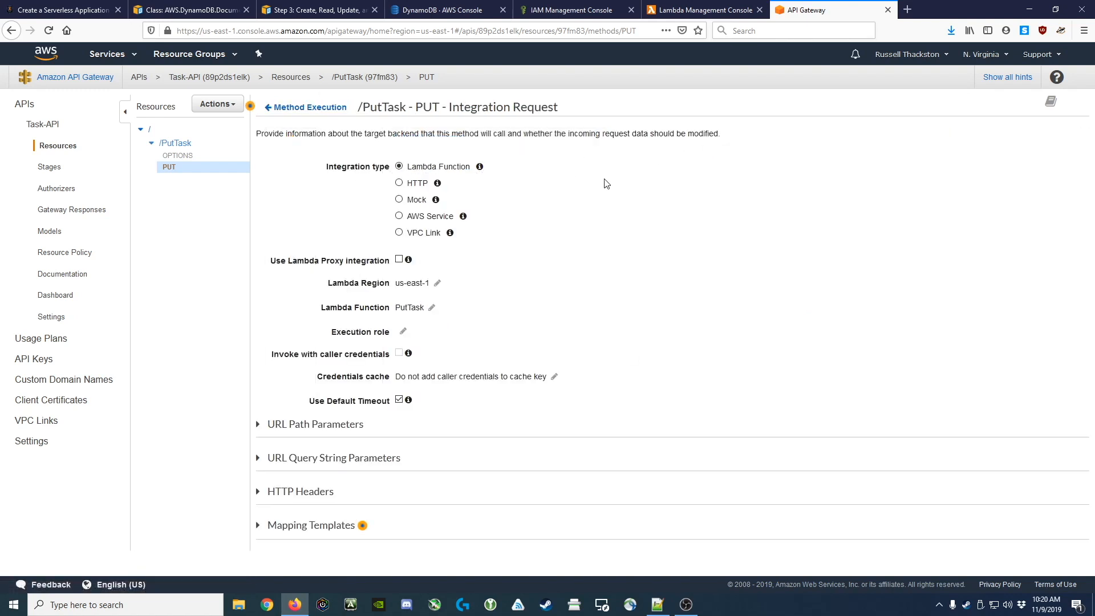
pyautogui.click(293, 531)
pyautogui.scroll(-3, 660, 335)
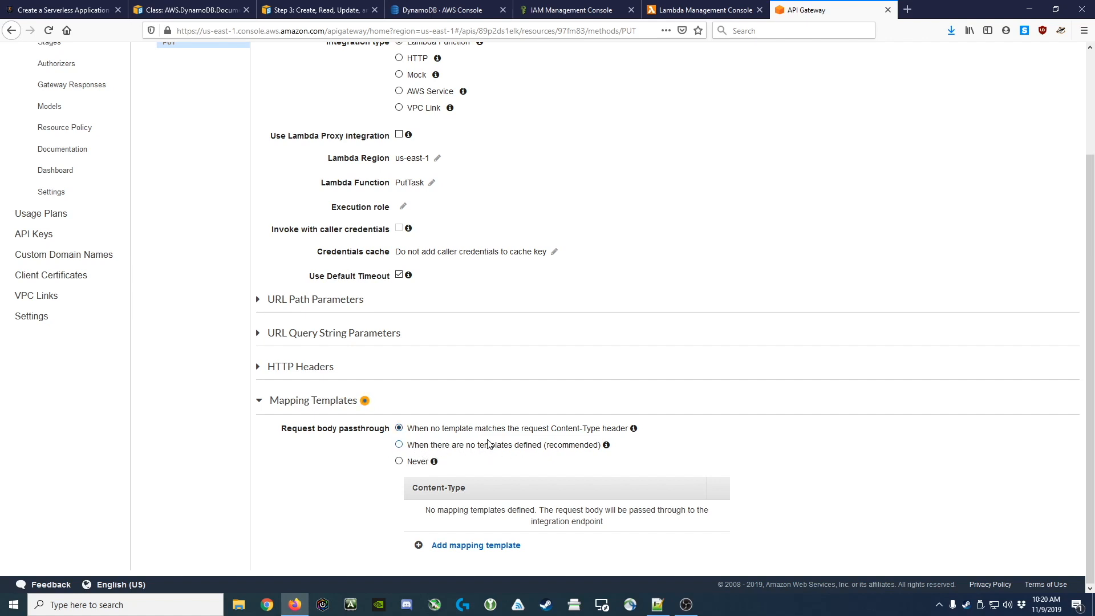
pyautogui.click(423, 445)
# Step: Add a mapping template for content type application/json and open its empty template body for editing
pyautogui.click(456, 546)
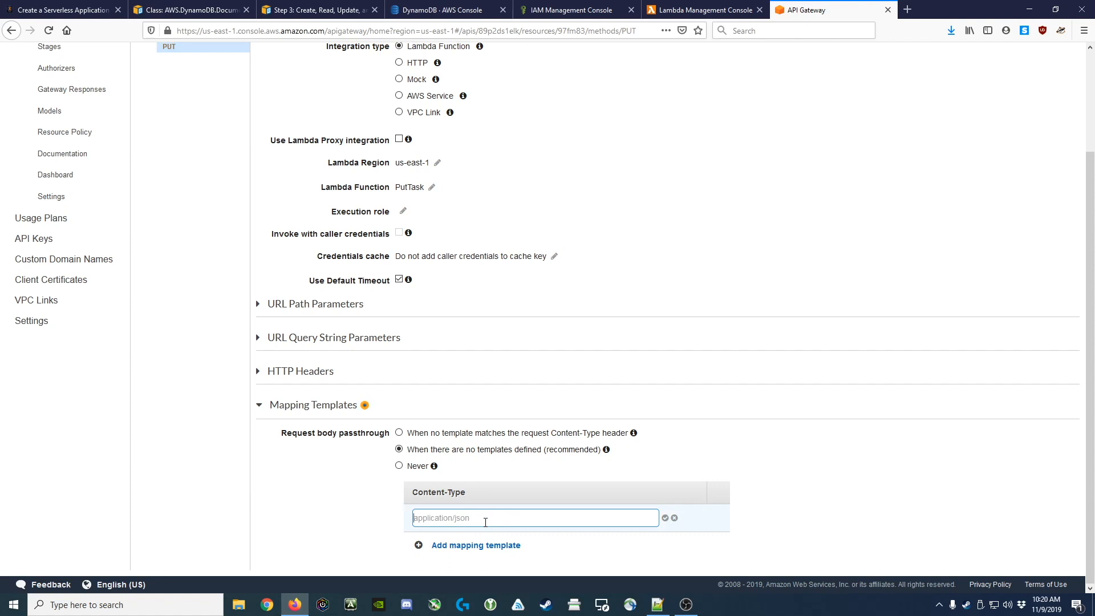
pyautogui.write('application/json')
pyautogui.click(665, 518)
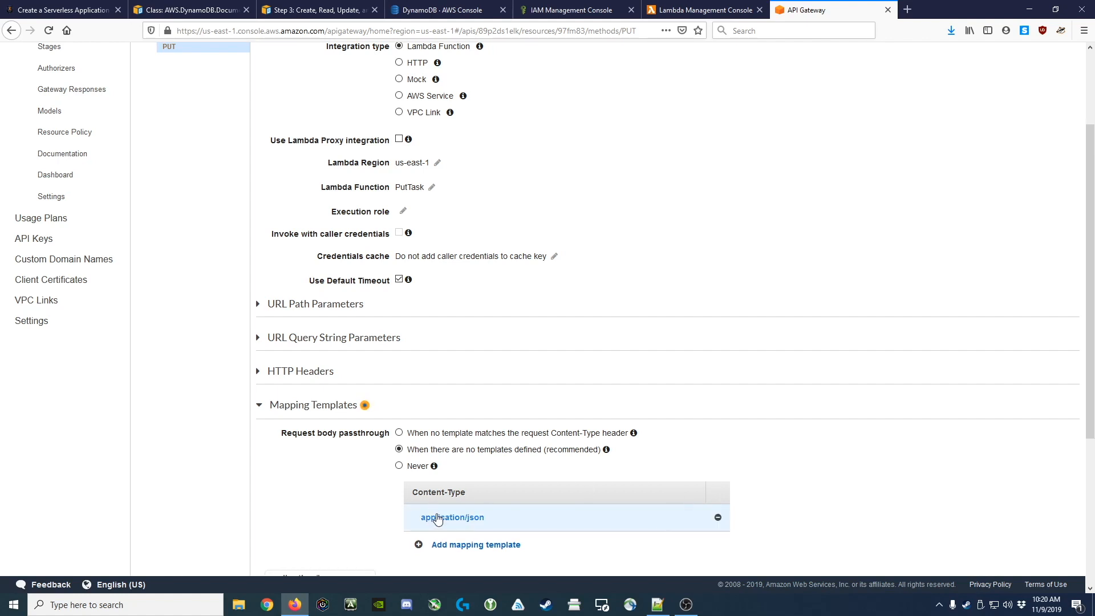
pyautogui.click(471, 517)
pyautogui.scroll(-4, 552, 491)
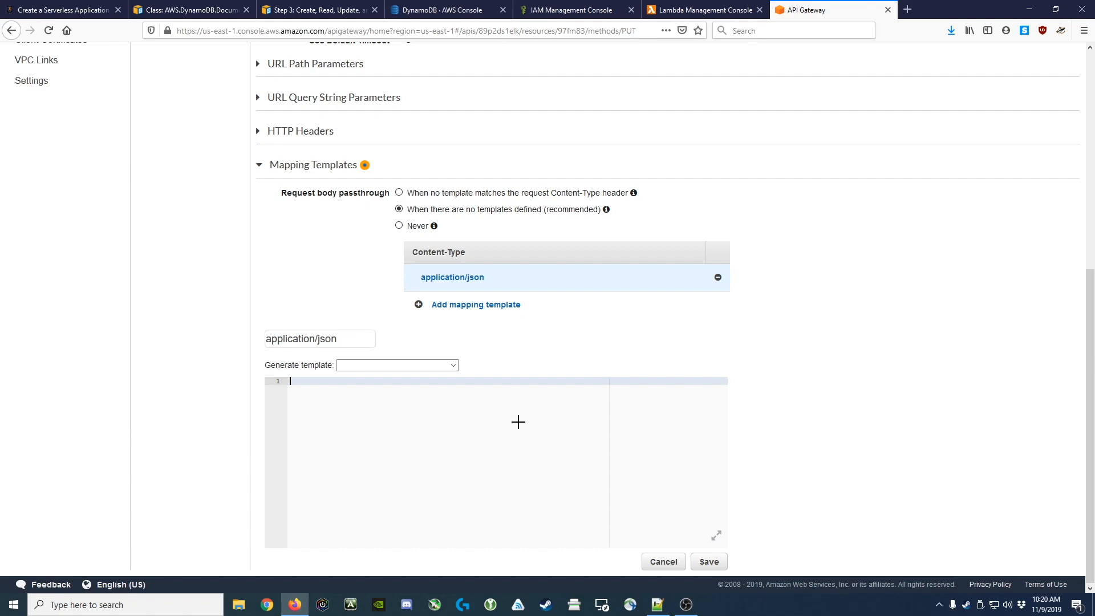
# Step: Copy the Mapping Template JSON from the Notepad++ notes into the empty application/json template body in API Gateway
pyautogui.hotkey('alt', 'Tab')
pyautogui.press('Tab')
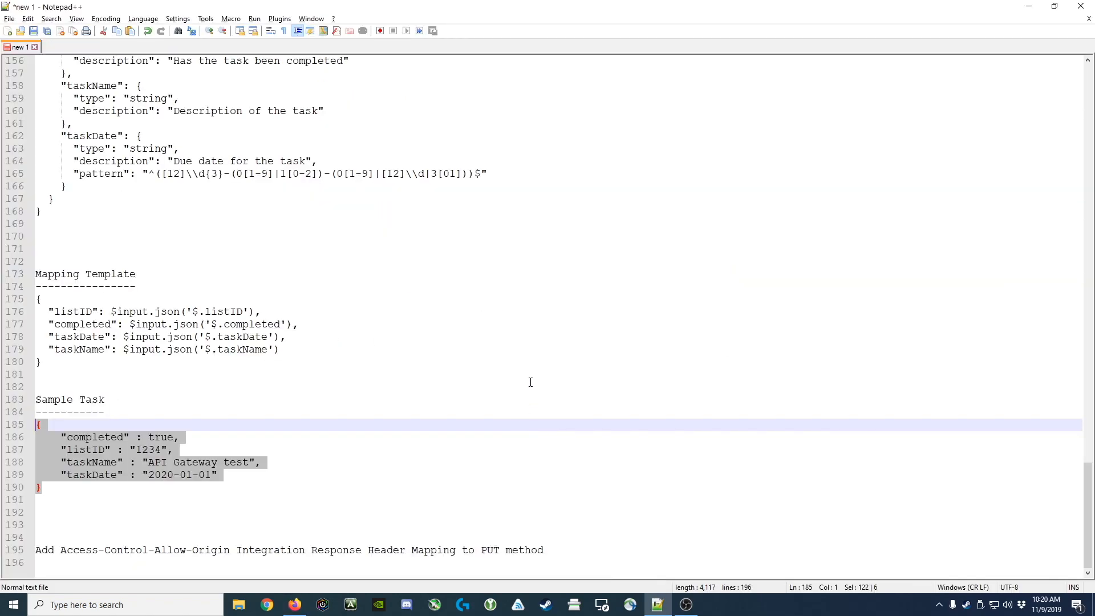
pyautogui.moveTo(72, 371); pyautogui.dragTo(28, 306)
pyautogui.hotkey('ctrl', 'c')
pyautogui.hotkey('alt', 'Tab')
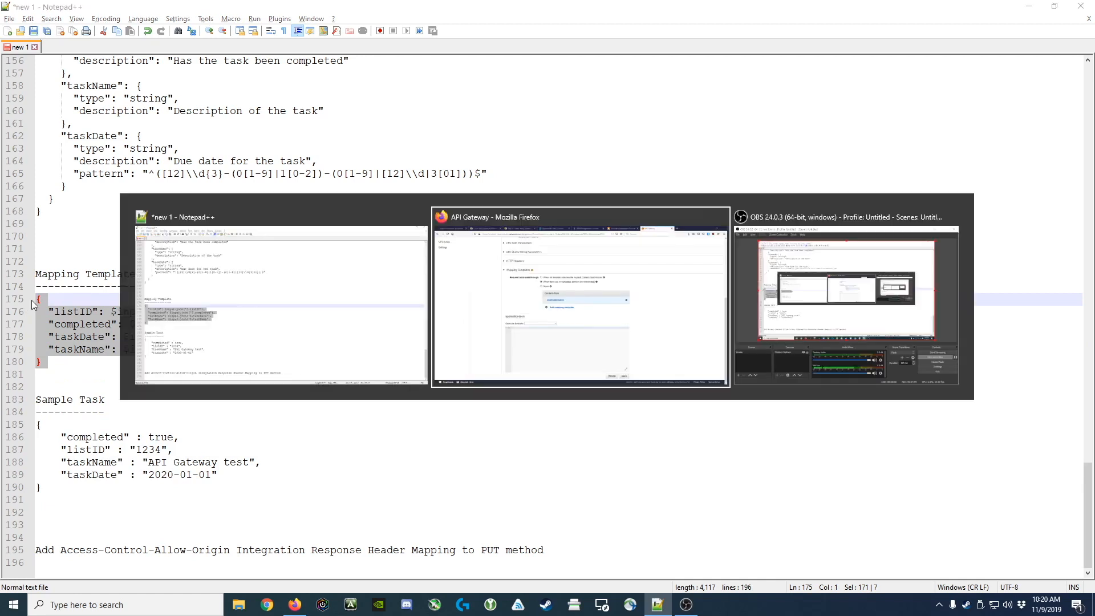
pyautogui.hotkey('ctrl', 'v')
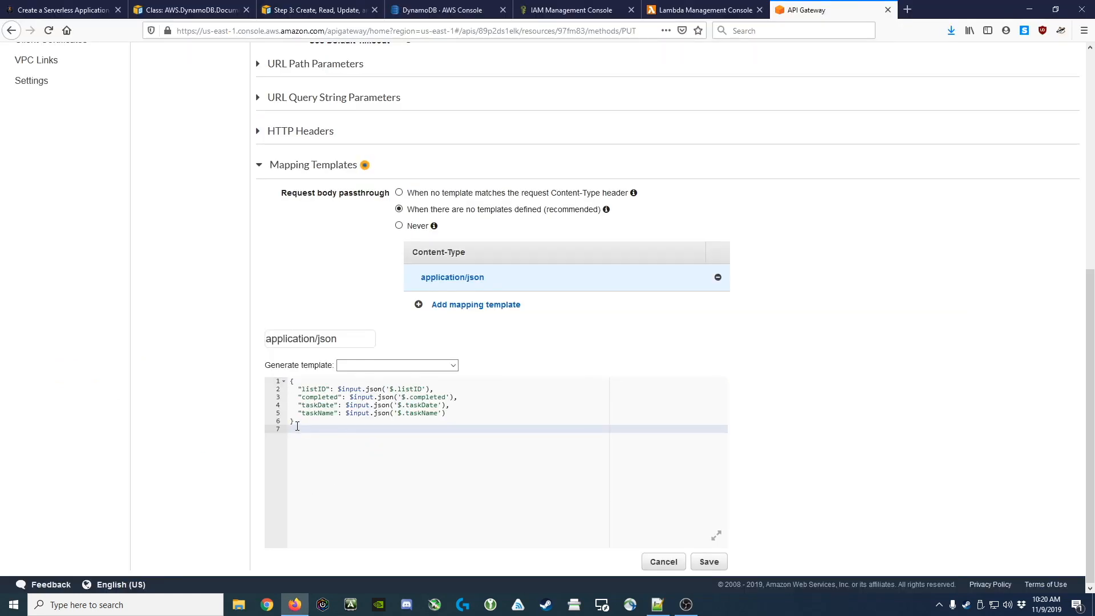
# Step: Examine the template's listID, completed, taskDate and taskName entries and the $input.json expressions they are mapped to
pyautogui.moveTo(296, 423); pyautogui.dragTo(286, 377)
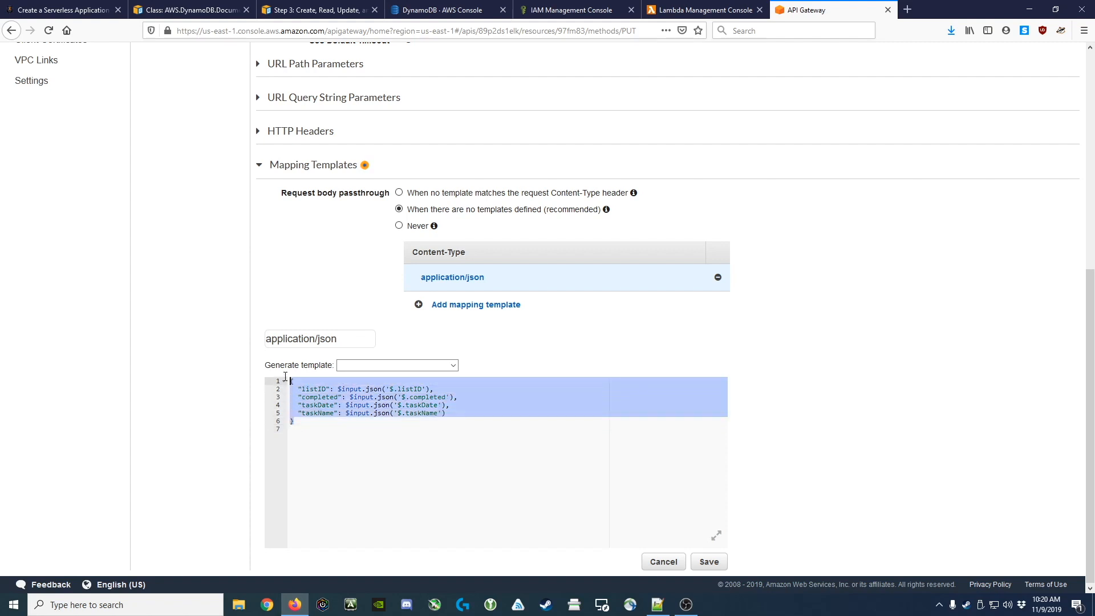
pyautogui.click(308, 429)
pyautogui.doubleClick(311, 389)
pyautogui.moveTo(337, 389); pyautogui.dragTo(429, 388)
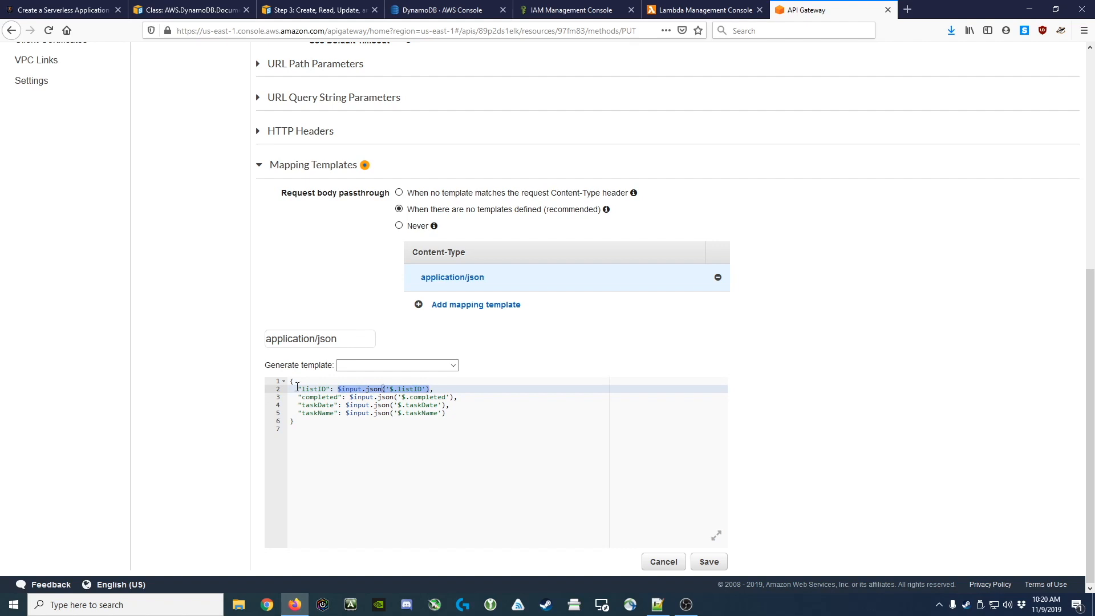
pyautogui.moveTo(291, 429); pyautogui.dragTo(287, 371)
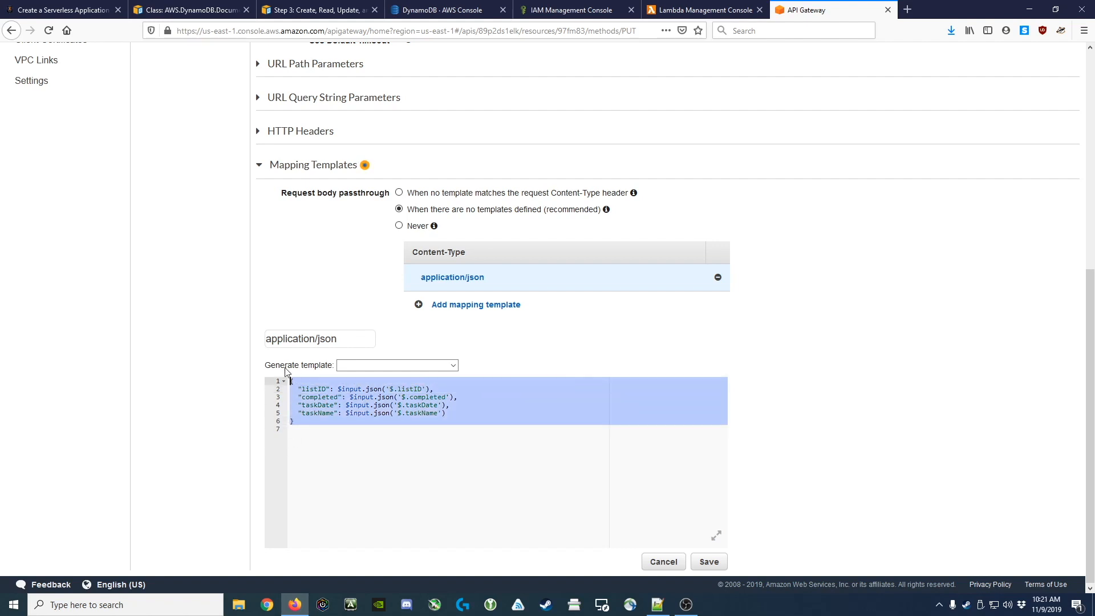
pyautogui.click(321, 436)
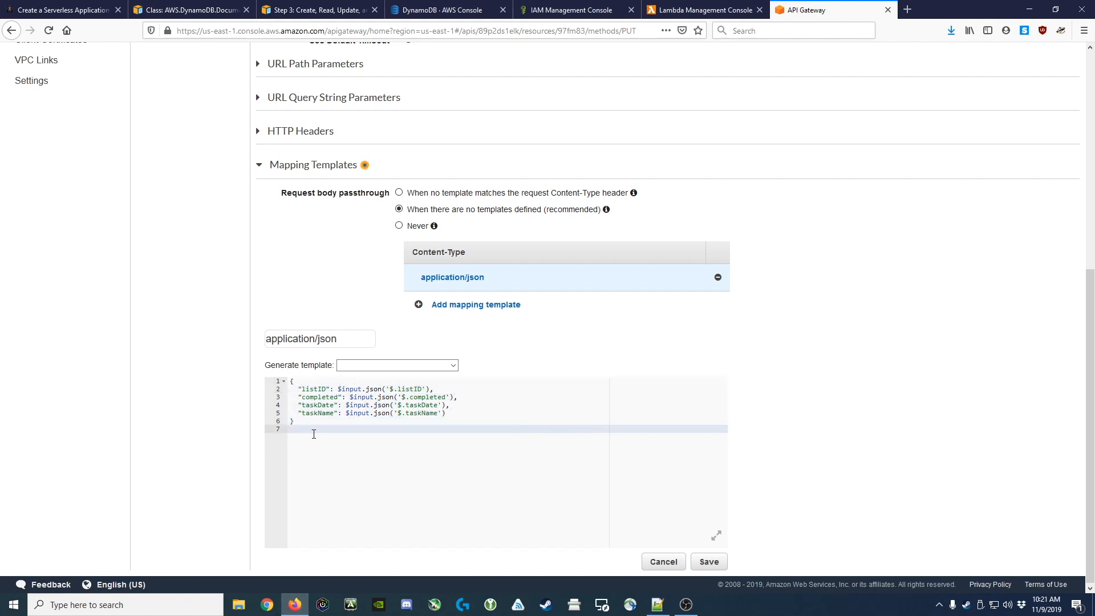
pyautogui.moveTo(338, 389); pyautogui.dragTo(363, 389)
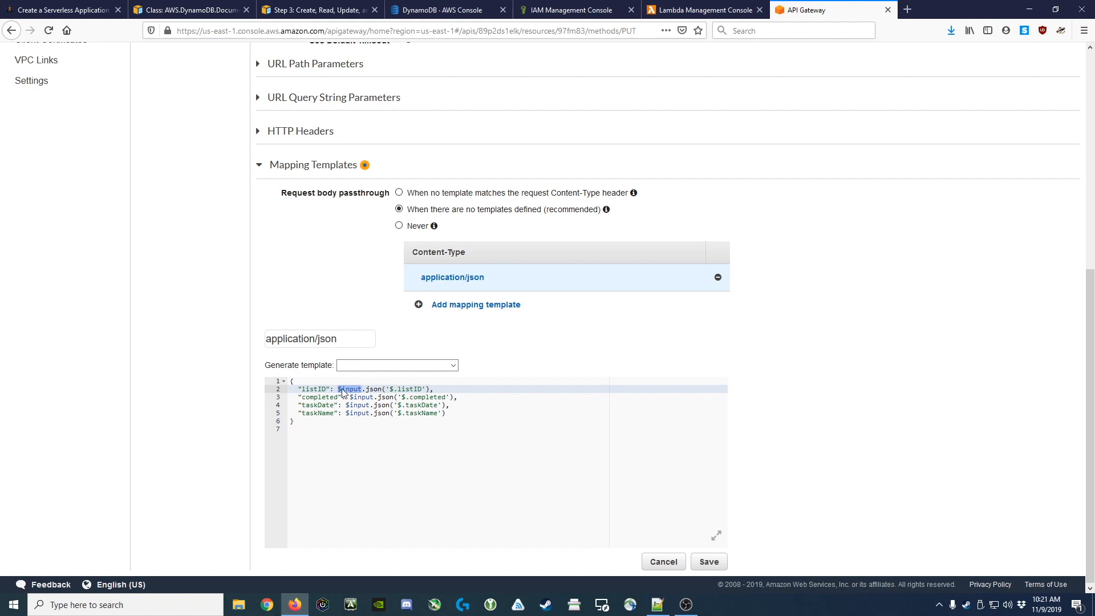
pyautogui.doubleClick(374, 390)
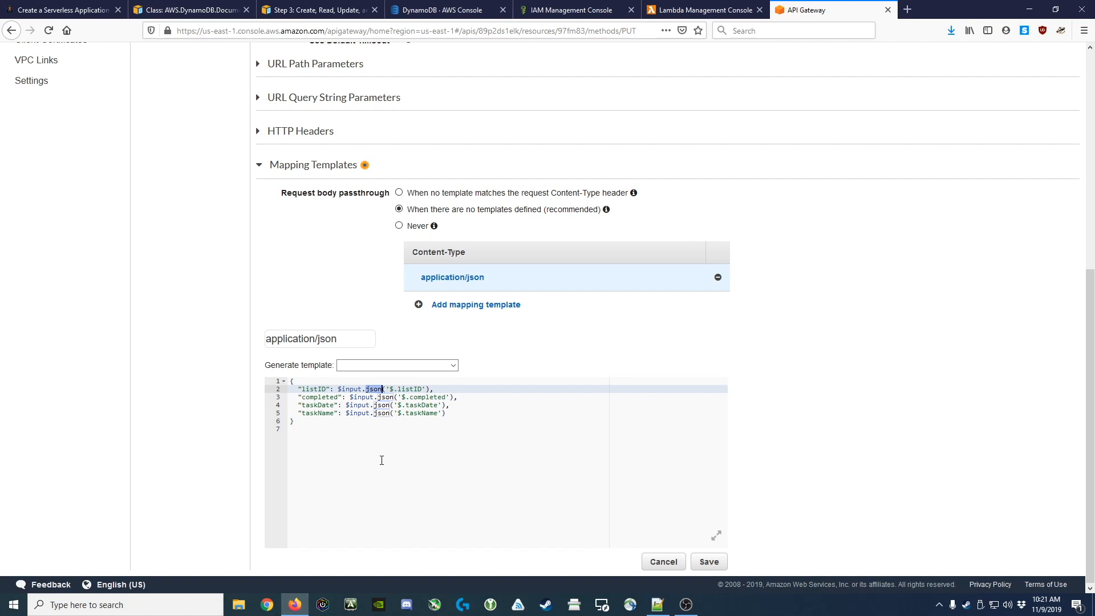
pyautogui.click(389, 388)
pyautogui.moveTo(389, 388); pyautogui.dragTo(435, 414)
pyautogui.hotkey('ctrl', 'a')
pyautogui.click(303, 445)
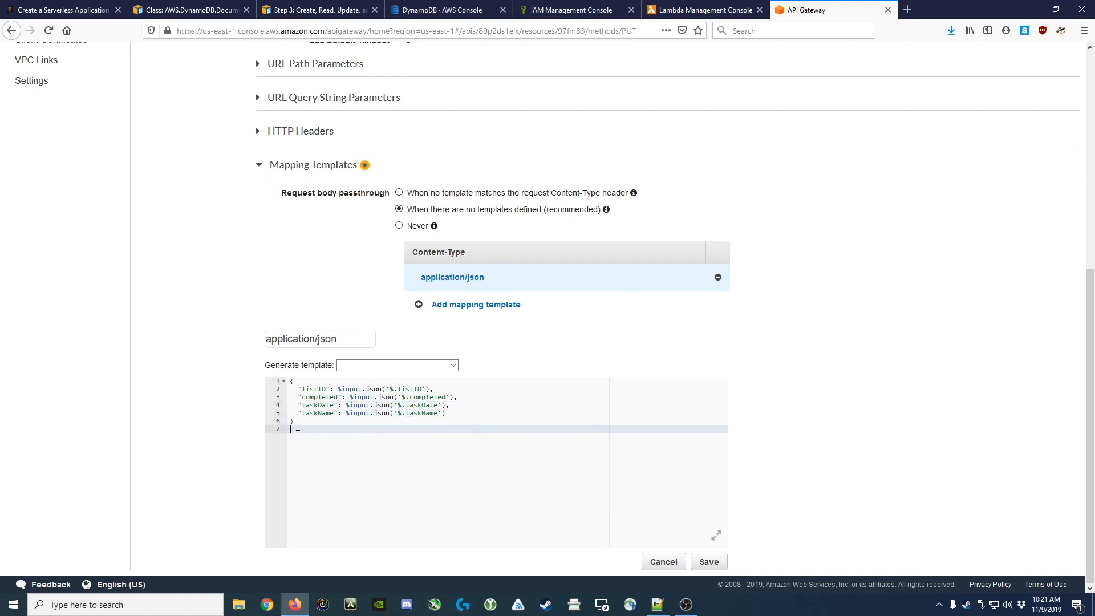
pyautogui.hotkey('ctrl', 'a')
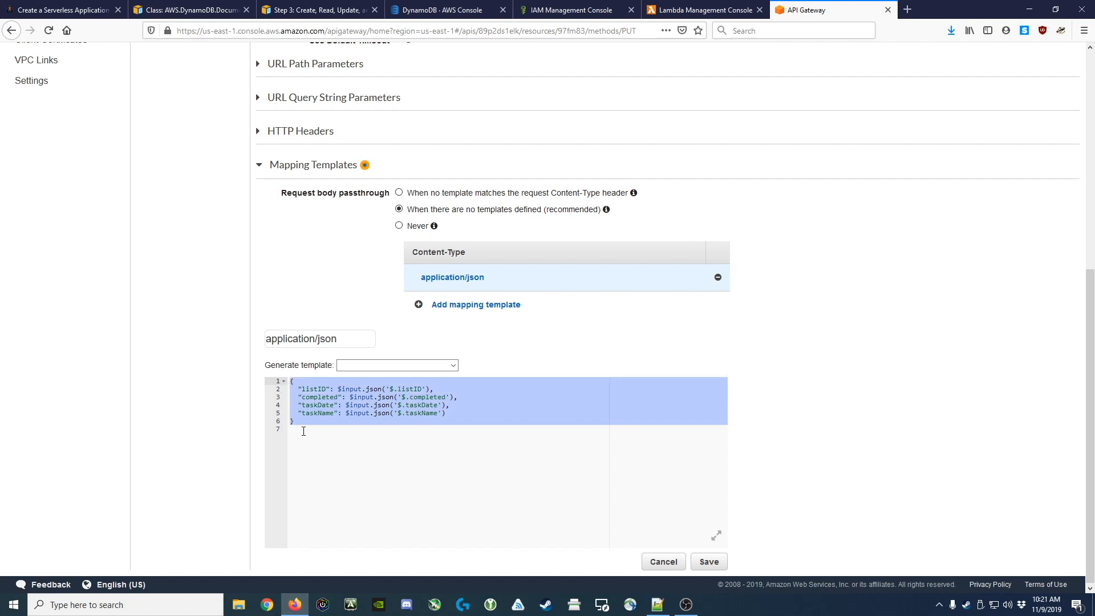
pyautogui.click(303, 432)
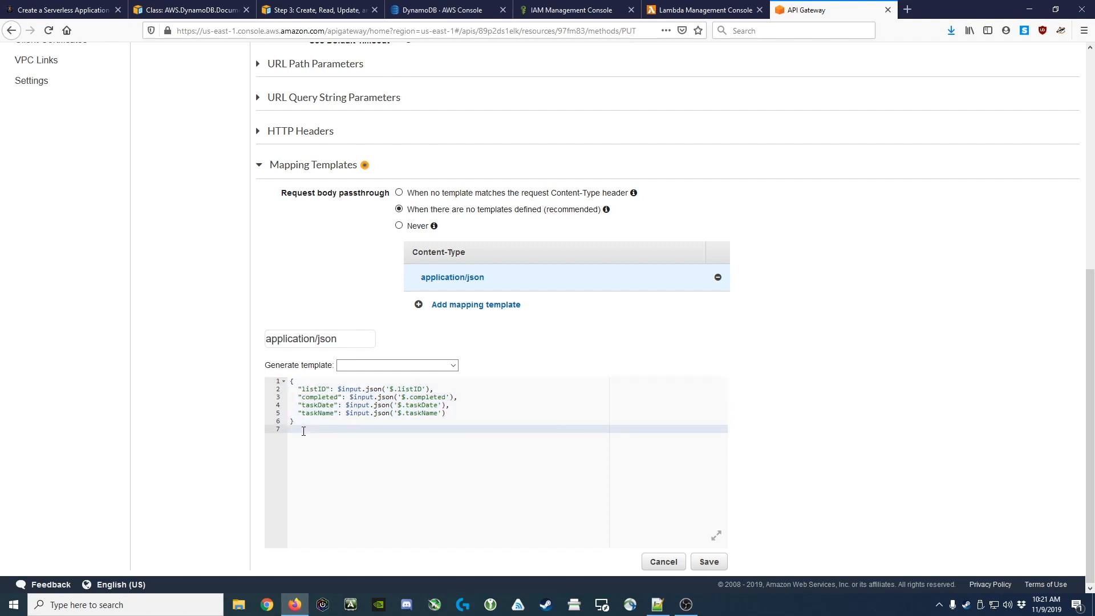
pyautogui.doubleClick(371, 389)
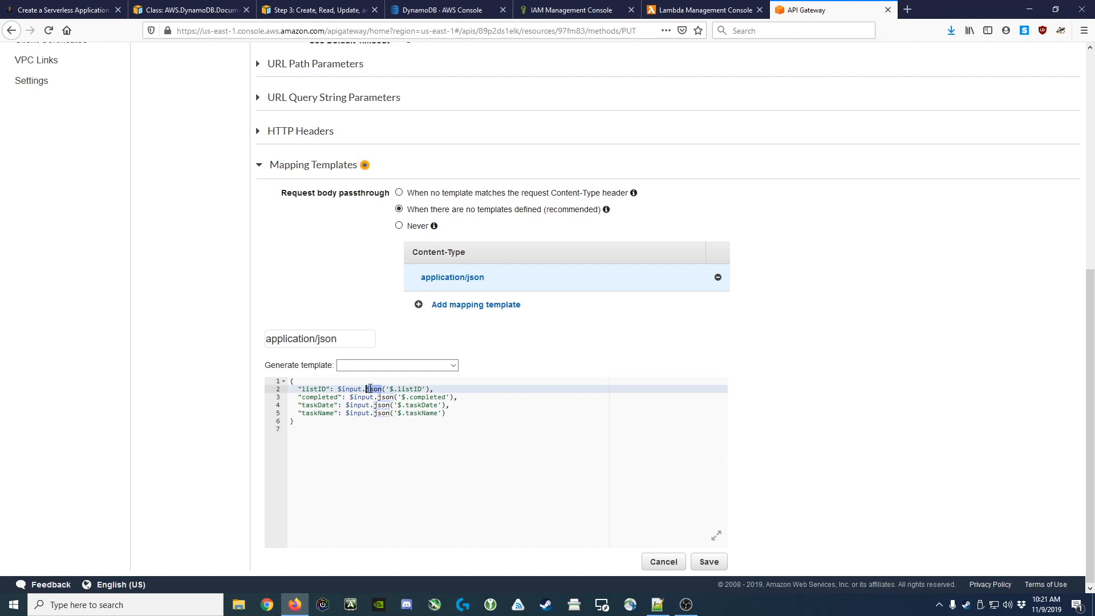
# Step: Save the application/json mapping template and return to the PUT method's execution overview
pyautogui.click(709, 563)
pyautogui.scroll(4, 200, 280)
pyautogui.scroll(2, 197, 281)
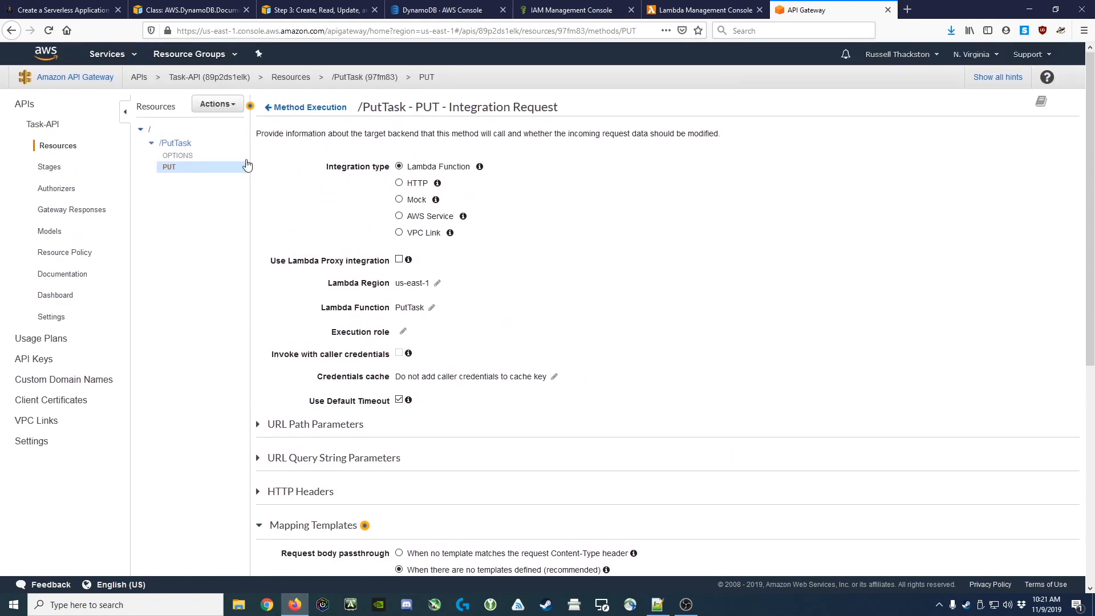
pyautogui.click(299, 109)
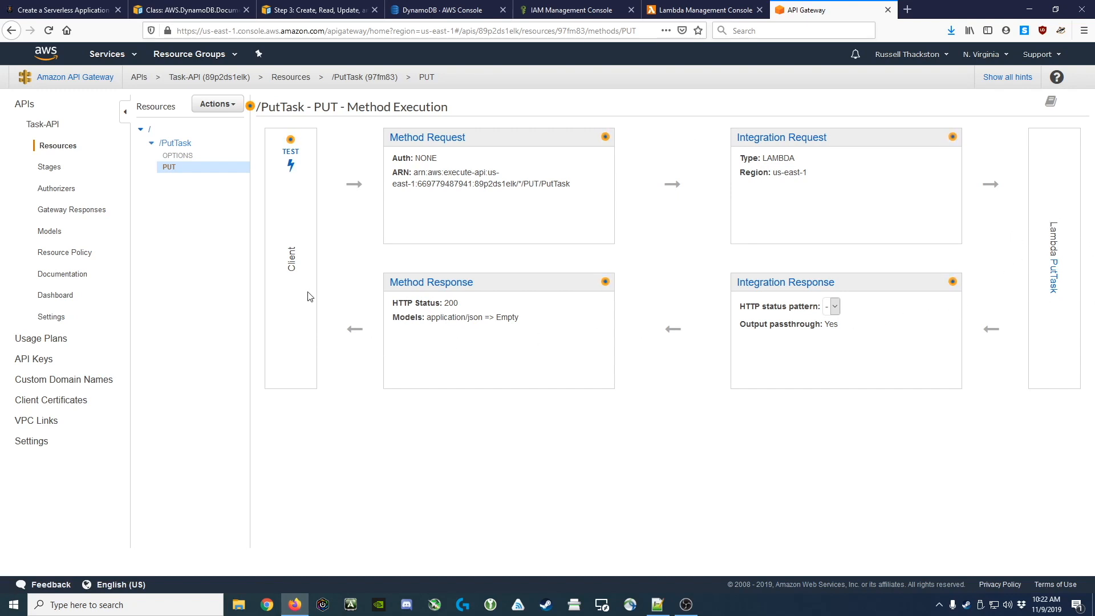
# Step: Open the PUT method's test page and fill the request body with the Sample Task JSON from the Notepad++ notes
pyautogui.click(292, 167)
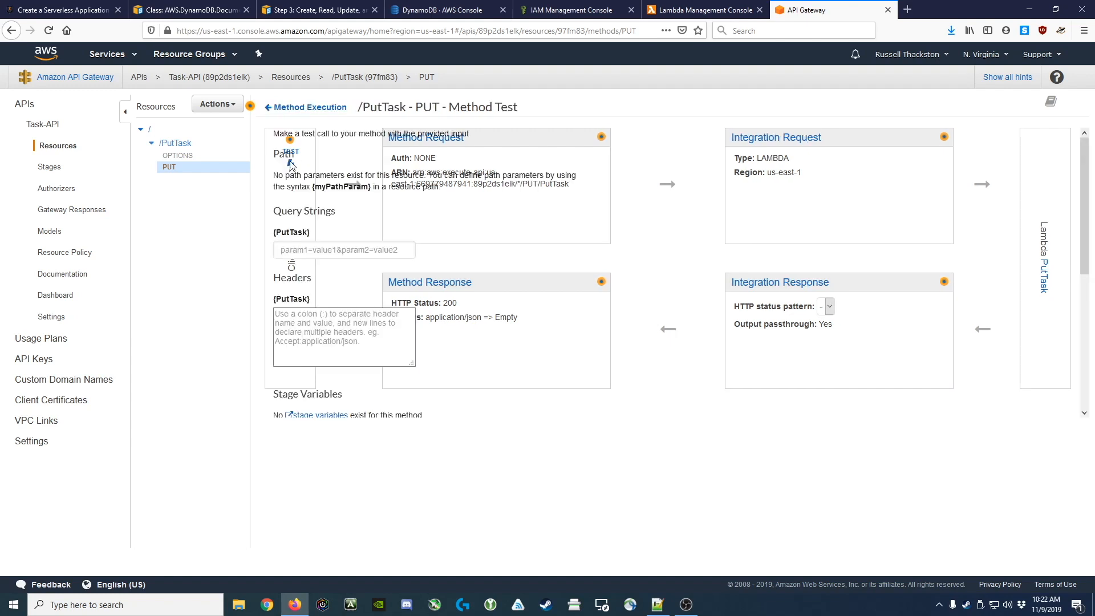
pyautogui.scroll(-3, 759, 178)
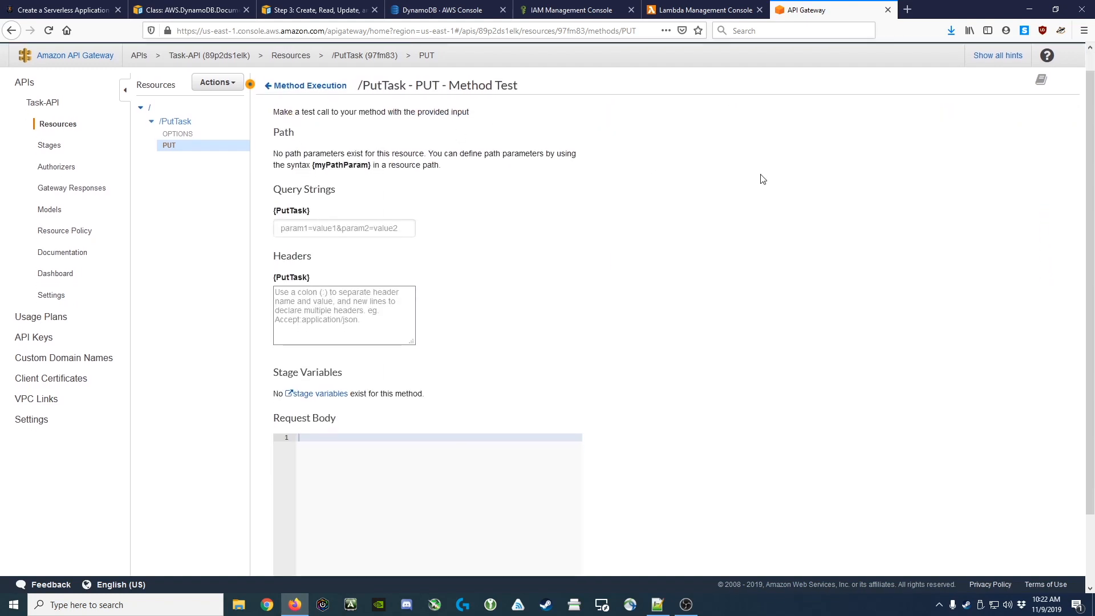
pyautogui.click(306, 148)
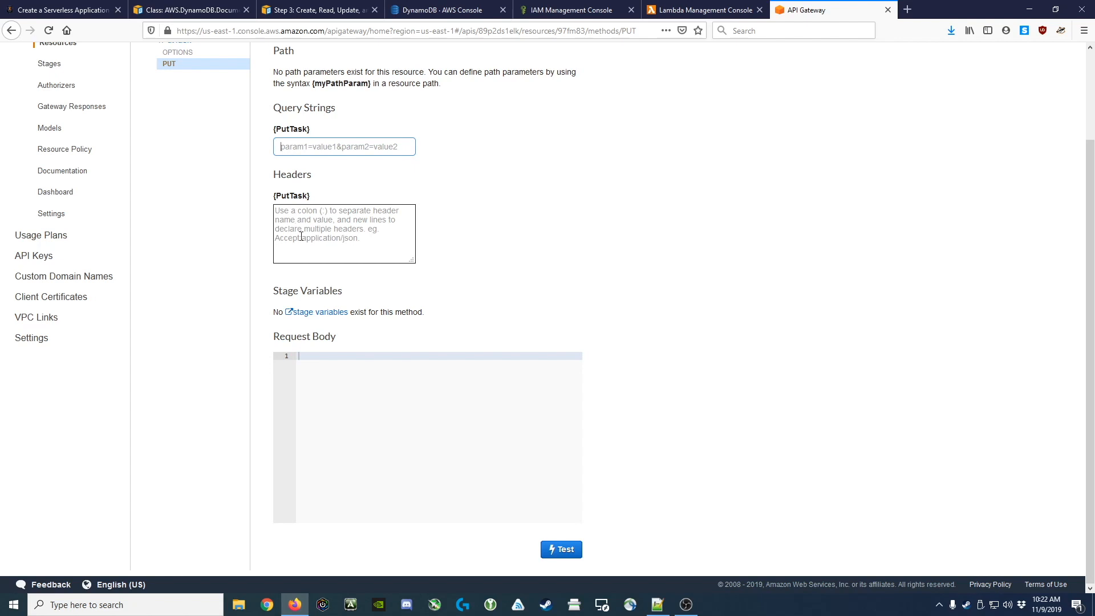
pyautogui.click(321, 366)
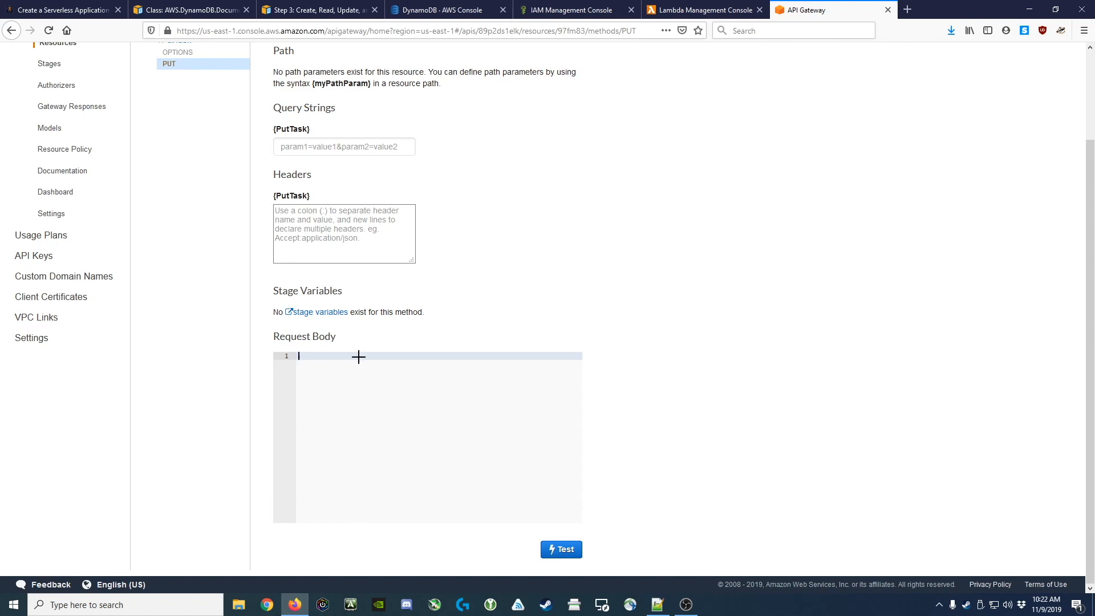
pyautogui.hotkey('alt', 'Tab')
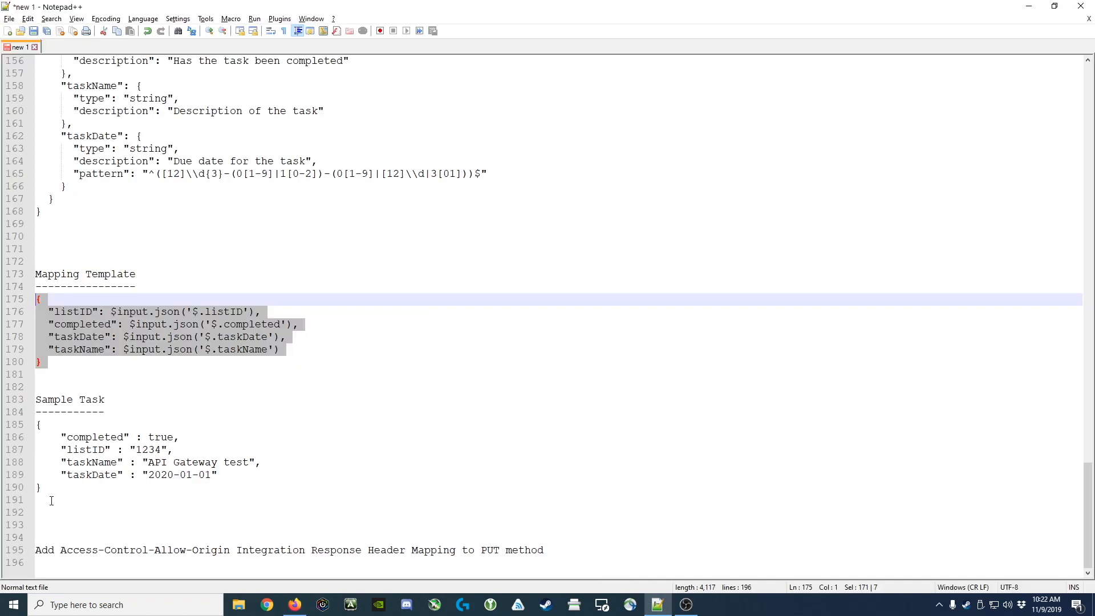
pyautogui.moveTo(51, 488); pyautogui.dragTo(18, 428)
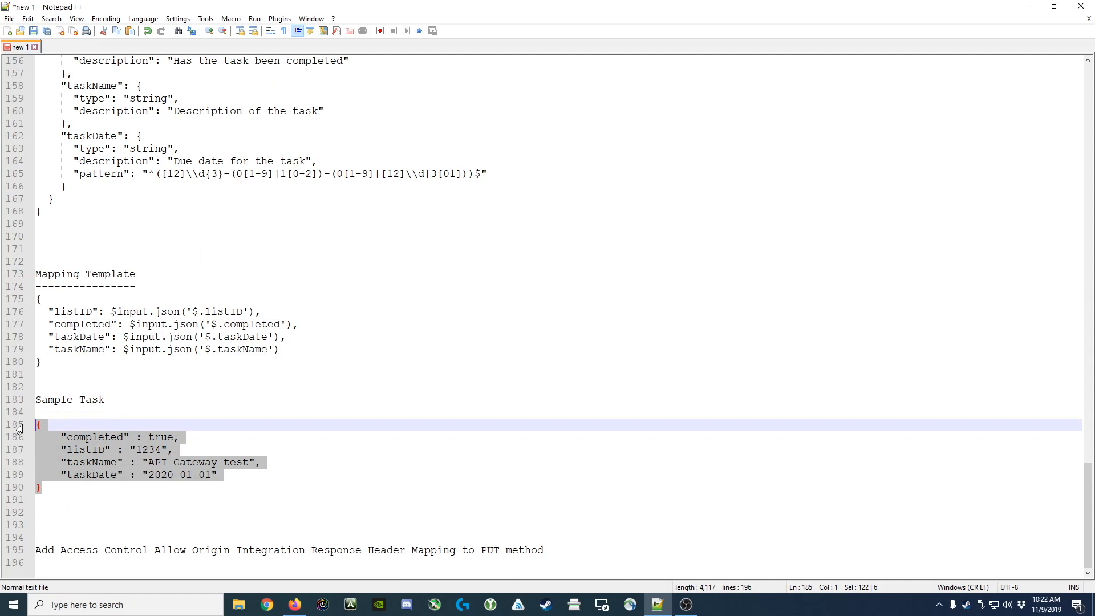
pyautogui.hotkey('ctrl', 'c')
pyautogui.hotkey('alt', 'Tab')
pyautogui.hotkey('ctrl', 'v')
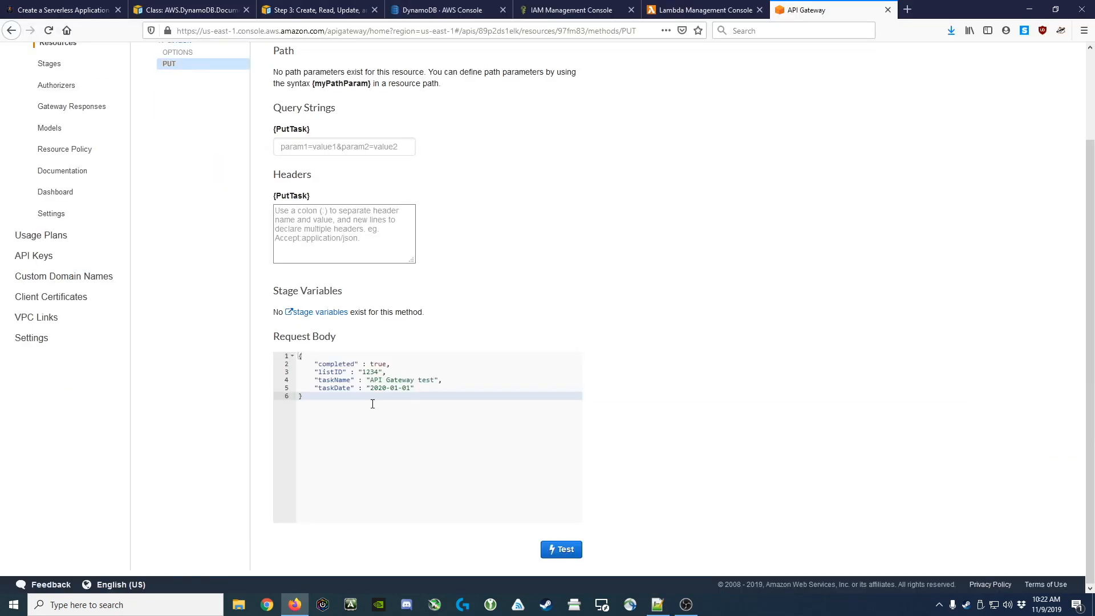
# Step: In the test request body, set completed to false and taskDate to "2020-03-03"
pyautogui.doubleClick(376, 365)
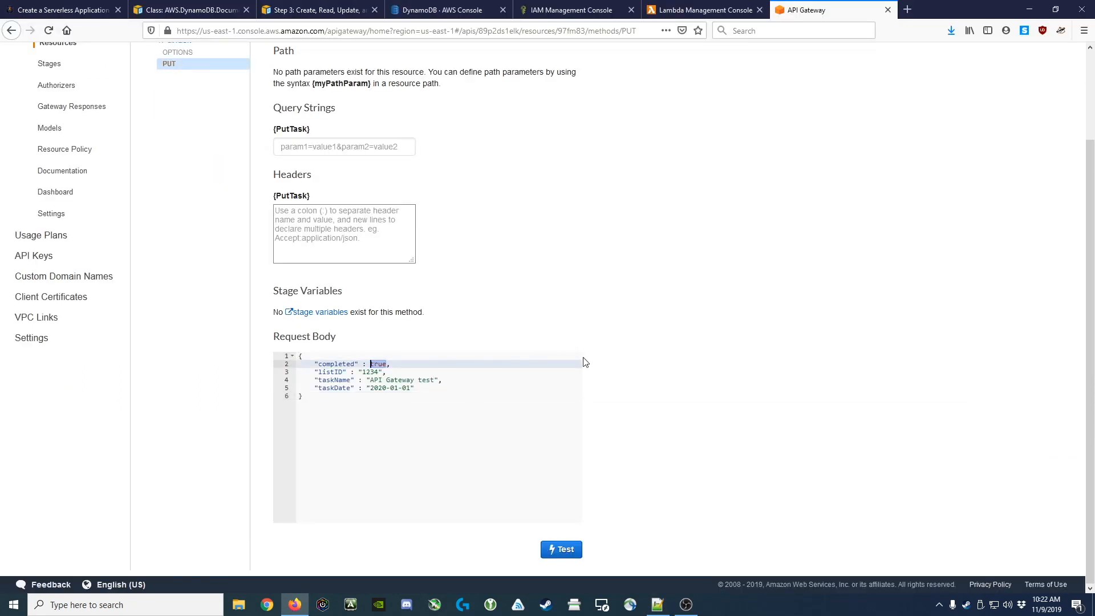
pyautogui.write('false')
pyautogui.press('Down')
pyautogui.press('Down')
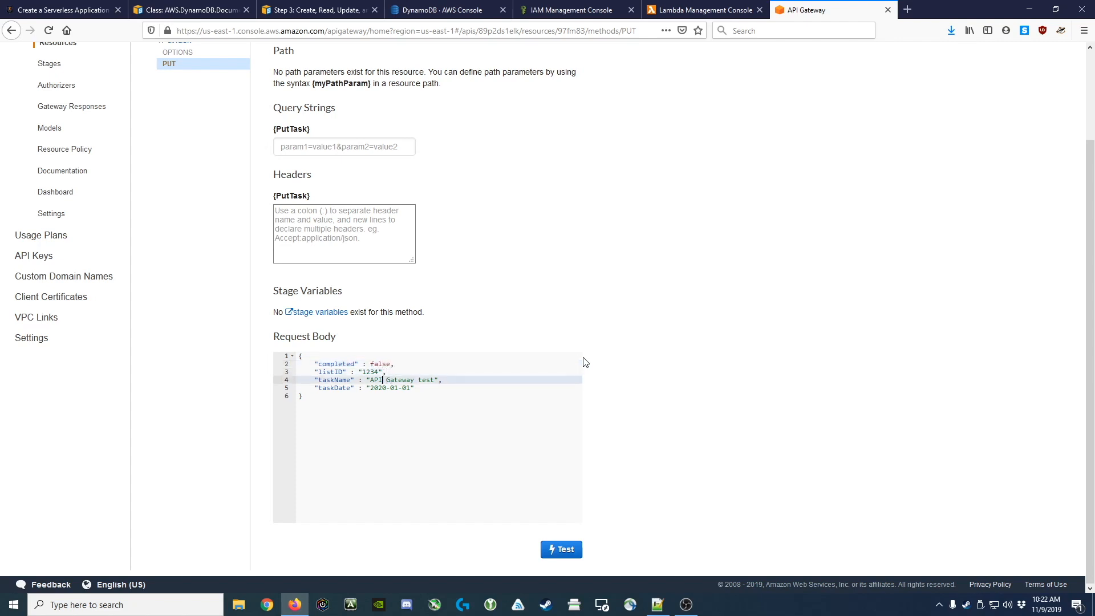
pyautogui.hotkey('shift', 'Right')
pyautogui.hotkey('shift', 'Right')
pyautogui.hotkey('shift', 'Right')
pyautogui.hotkey('shift', 'Right')
pyautogui.hotkey('shift', 'Right')
pyautogui.hotkey('shift', 'Right')
pyautogui.hotkey('shift', 'Right')
pyautogui.hotkey('shift', 'Right')
pyautogui.hotkey('shift', 'Right')
pyautogui.hotkey('shift', 'Right')
pyautogui.hotkey('shift', 'Right')
pyautogui.hotkey('shift', 'Right')
pyautogui.hotkey('shift', 'Right')
pyautogui.hotkey('shift', 'Right')
pyautogui.press('Right')
pyautogui.press('Down')
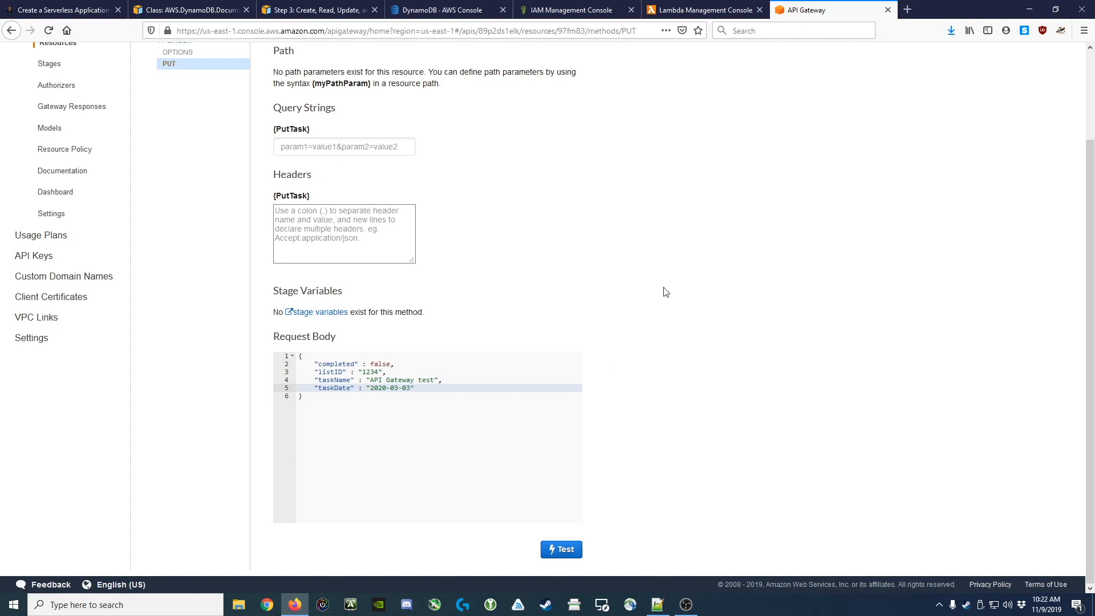
# Step: Run the PUT method test and inspect its status, latency, response body, response headers and the transformed request body in the logs
pyautogui.click(566, 551)
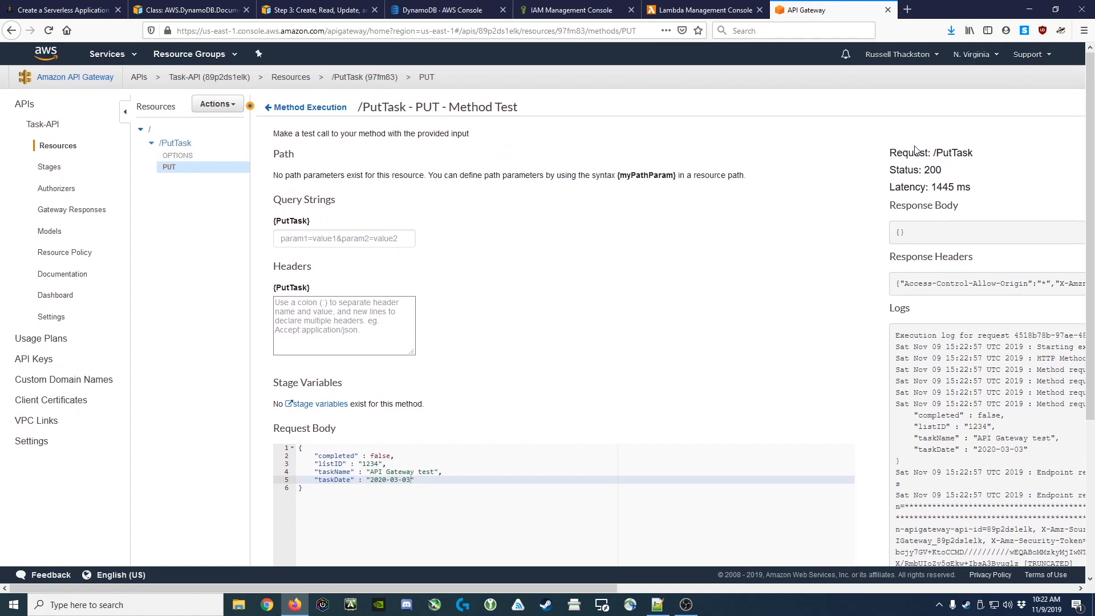
pyautogui.moveTo(530, 588); pyautogui.dragTo(968, 611)
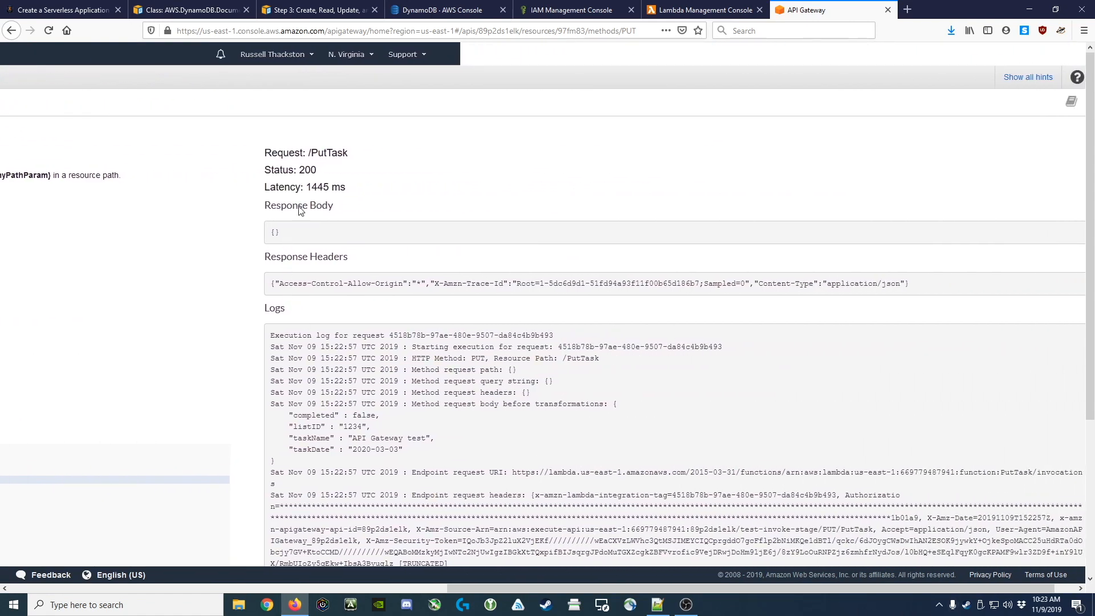
pyautogui.moveTo(300, 170); pyautogui.dragTo(320, 171)
pyautogui.moveTo(309, 187); pyautogui.dragTo(332, 188)
pyautogui.click(280, 233)
pyautogui.moveTo(280, 232); pyautogui.dragTo(271, 232)
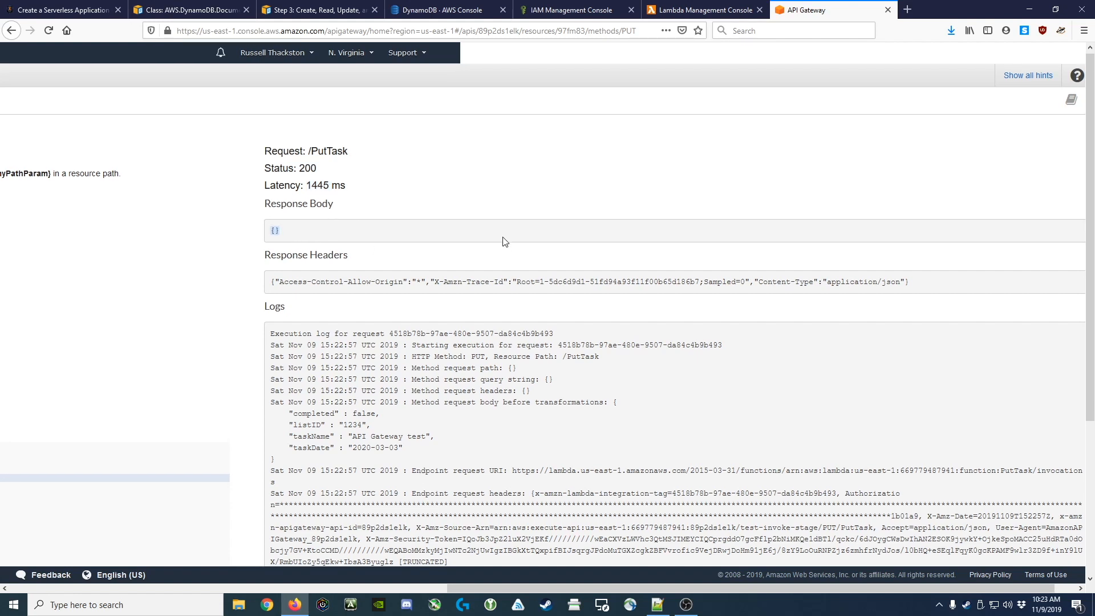
pyautogui.scroll(-3, 502, 238)
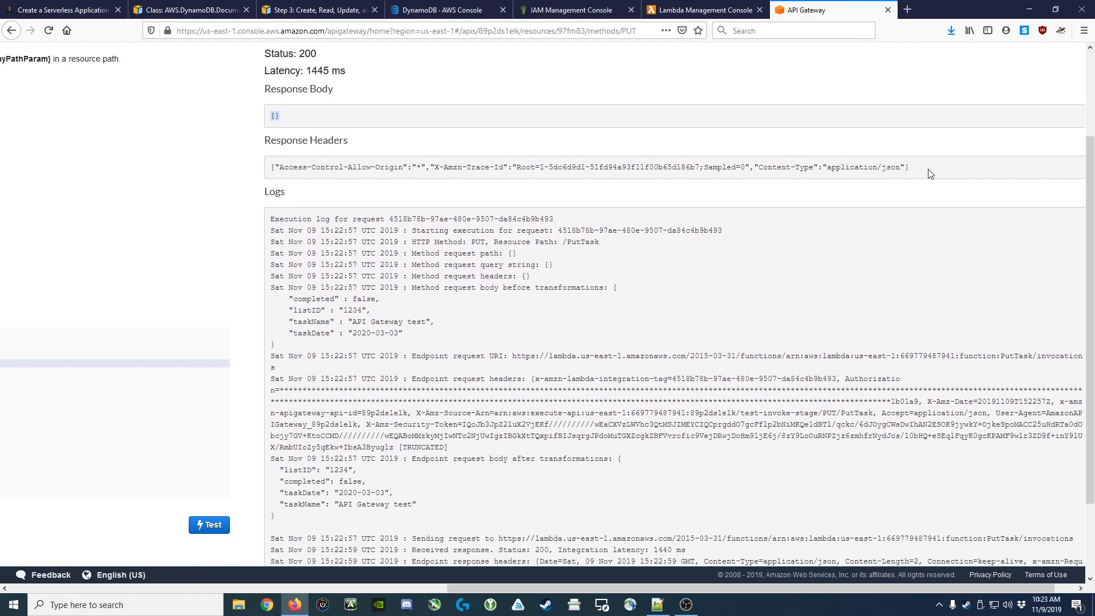
pyautogui.scroll(-3, 497, 229)
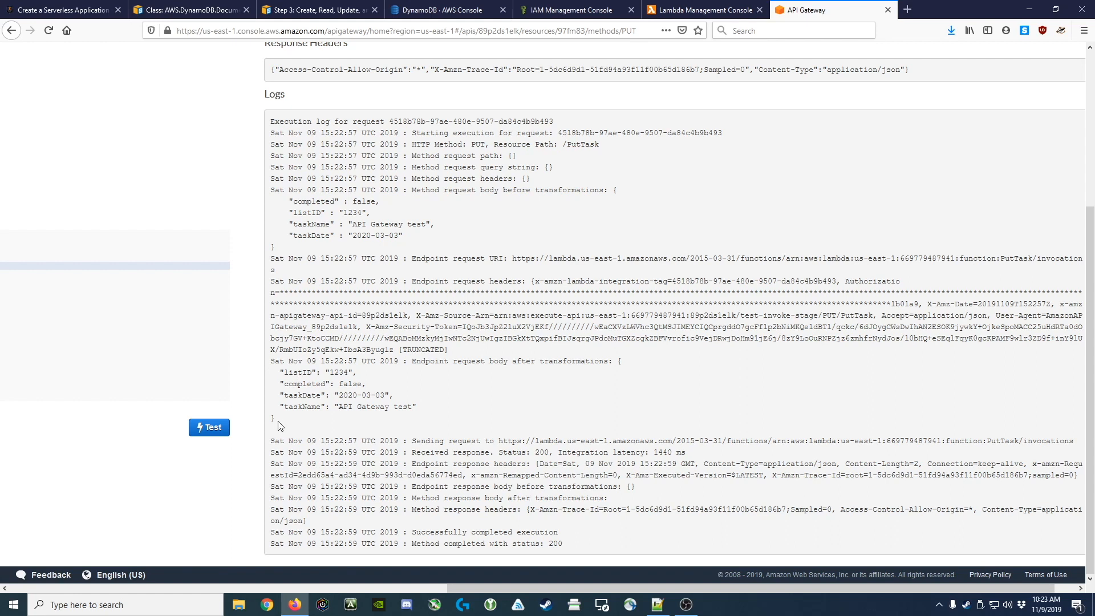
pyautogui.moveTo(279, 426); pyautogui.dragTo(268, 374)
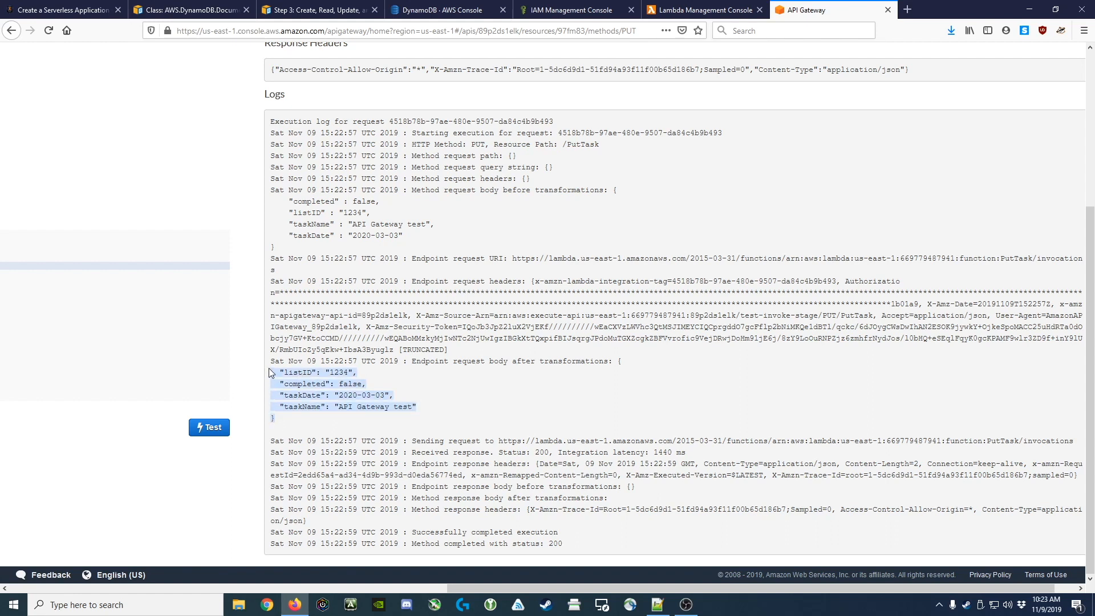
pyautogui.doubleClick(552, 543)
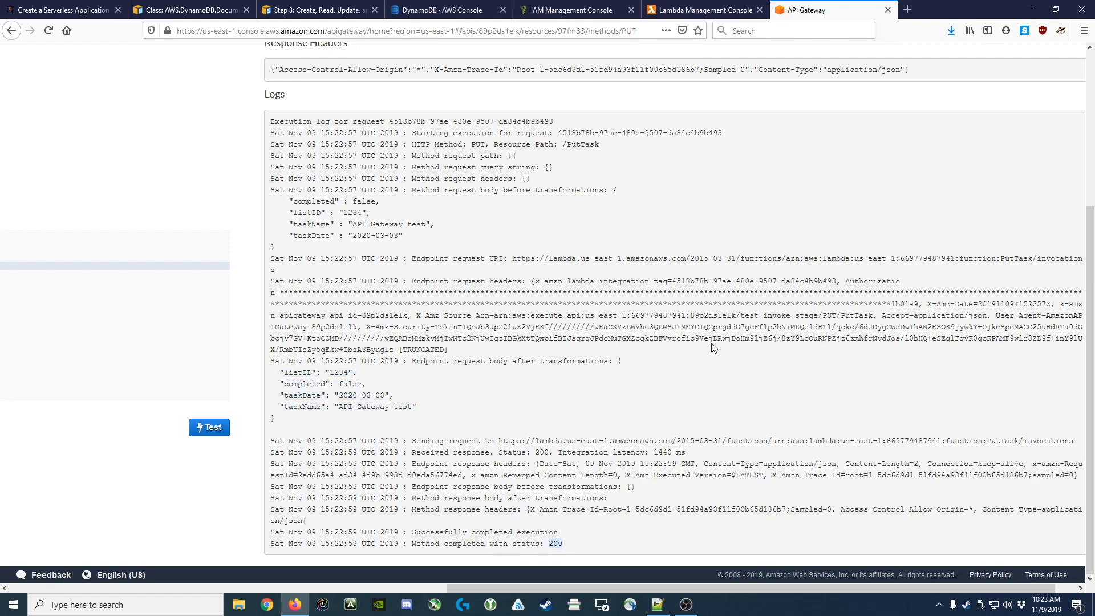
# Step: Switch to the DynamoDB console and refresh the tasks table's items to check the record written by the test
pyautogui.click(429, 17)
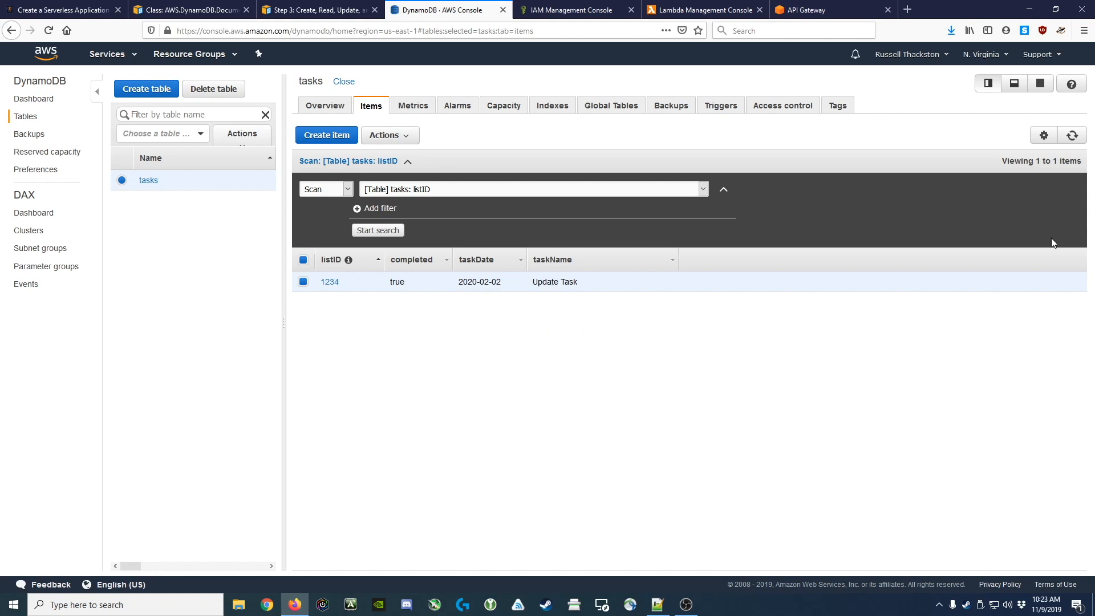
pyautogui.click(1073, 137)
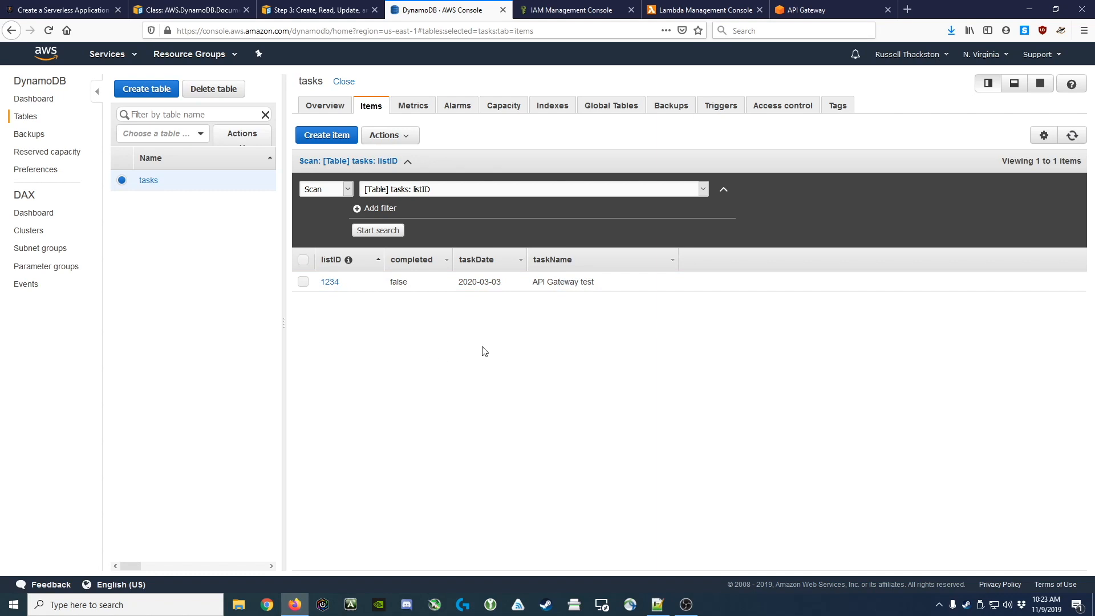
pyautogui.moveTo(643, 278)
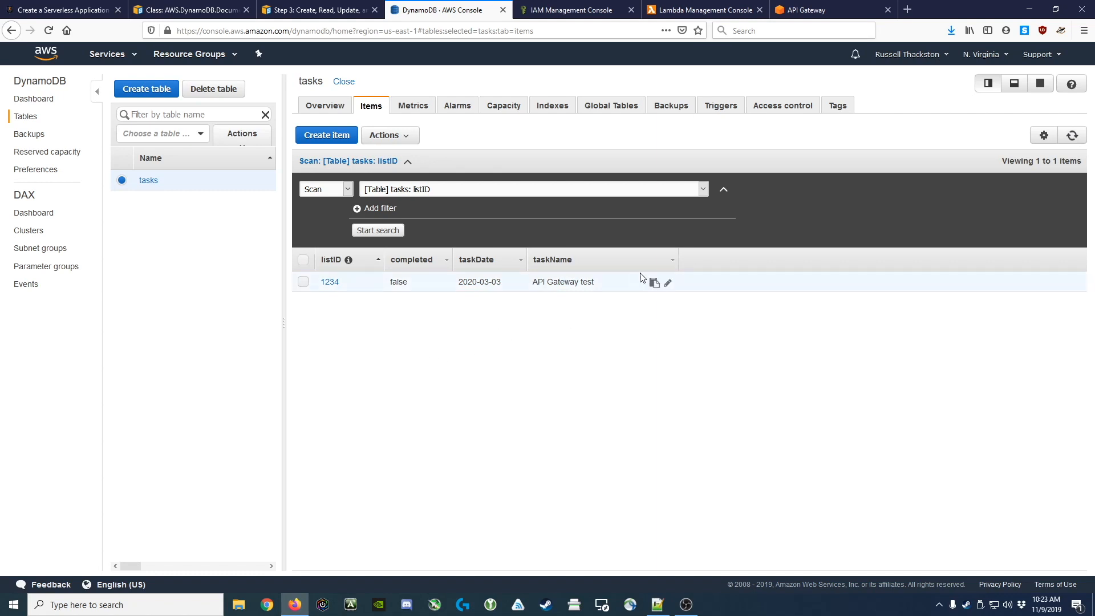
# Step: Return to the /PutTask PUT method's test page in API Gateway
pyautogui.click(832, 14)
pyautogui.scroll(5, 581, 177)
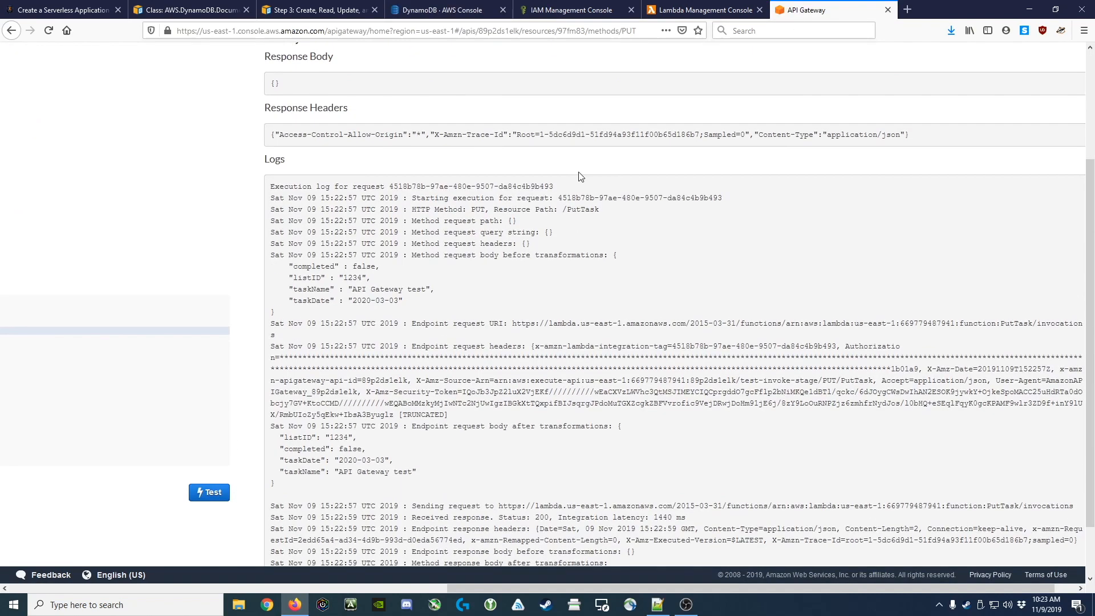
pyautogui.moveTo(481, 587); pyautogui.dragTo(3, 587)
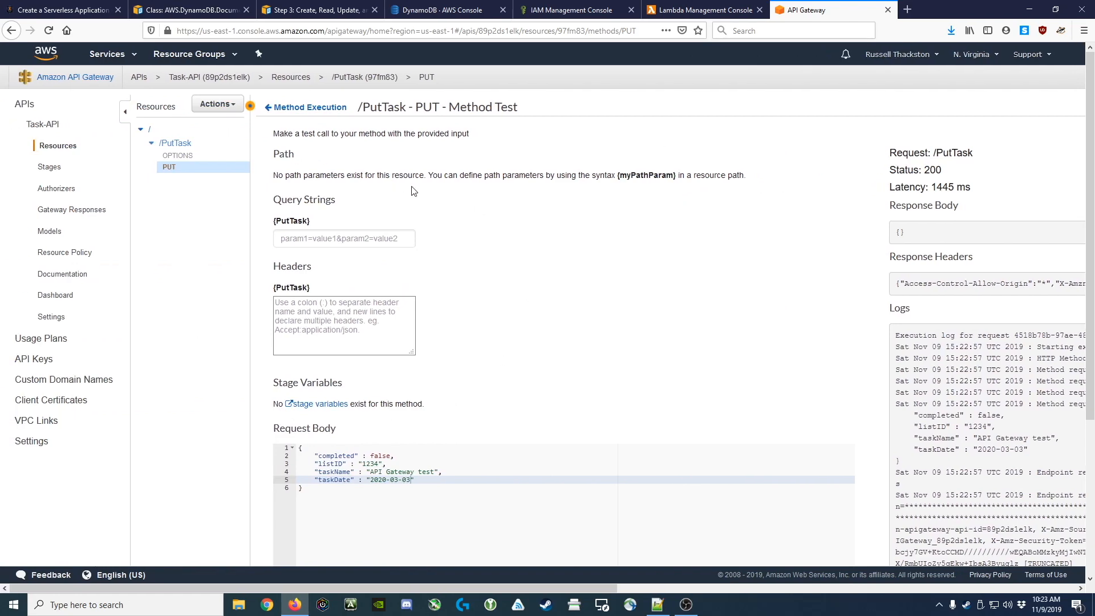